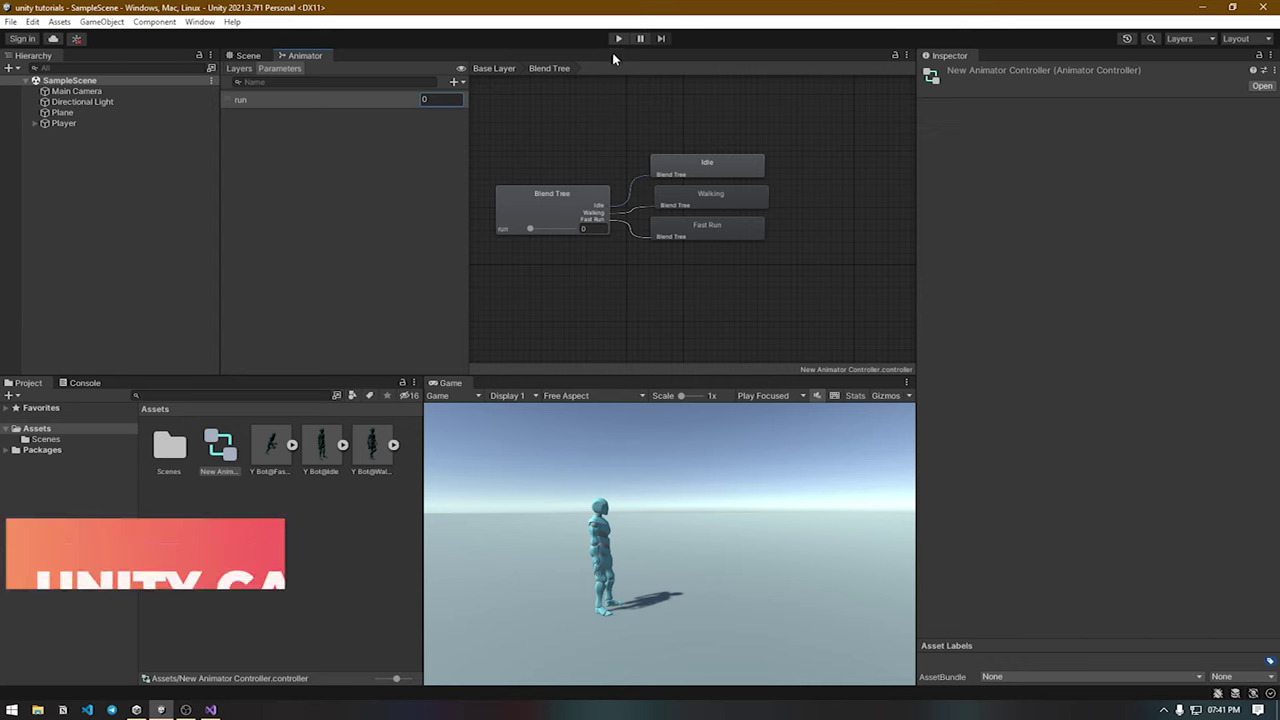
Step: Preview the blend tree in Play mode with run raised to 0.18, then leave Visual Studio for Unity
left_click(619, 39)
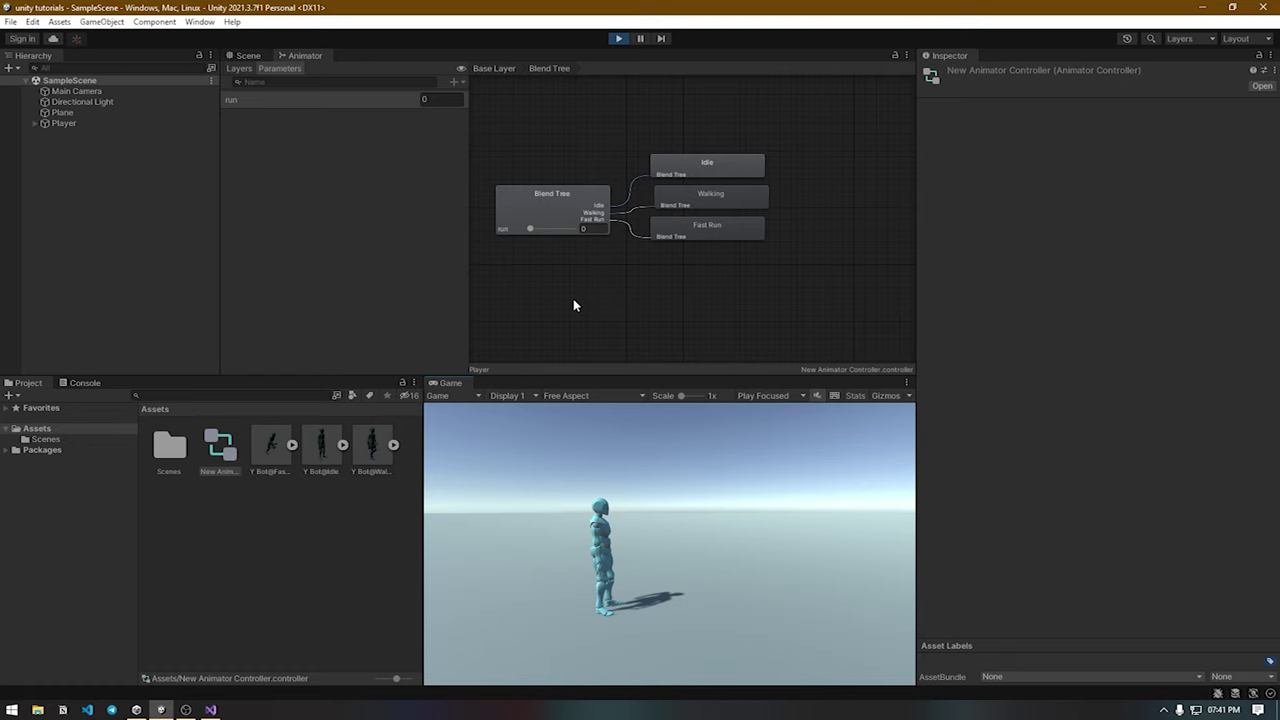
left_click_drag(530, 229, 574, 231)
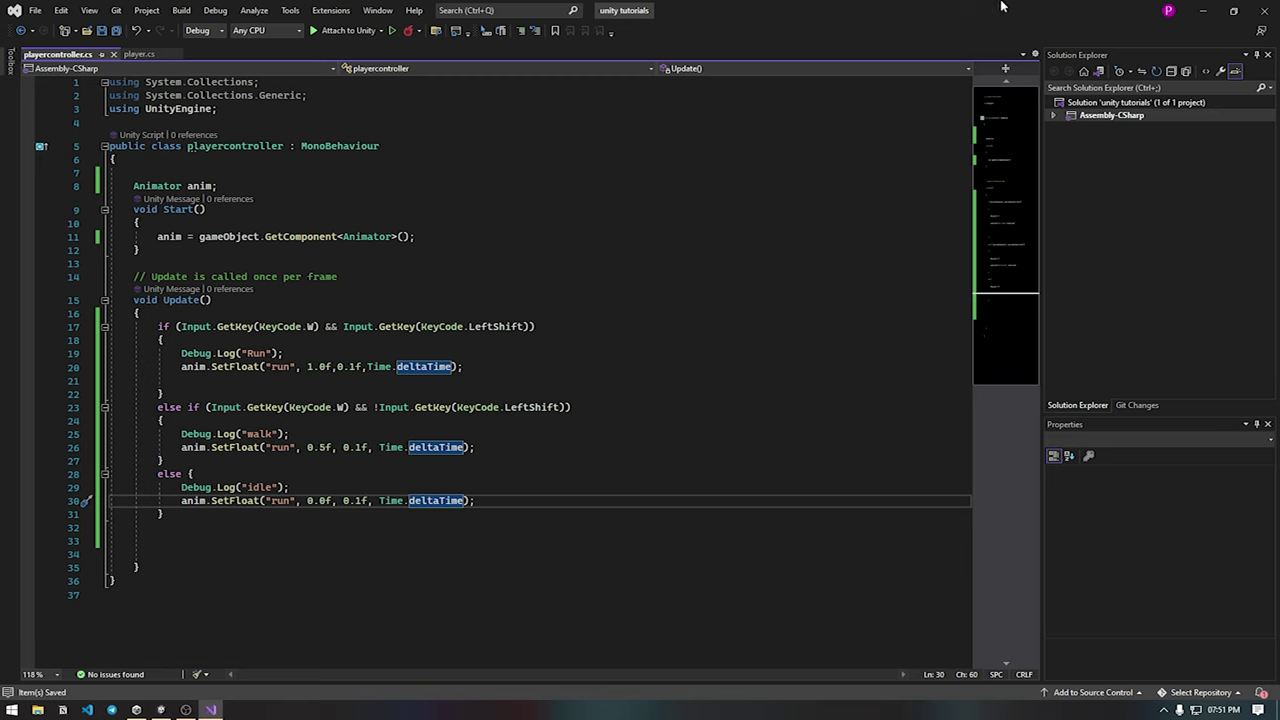
left_click(1199, 8)
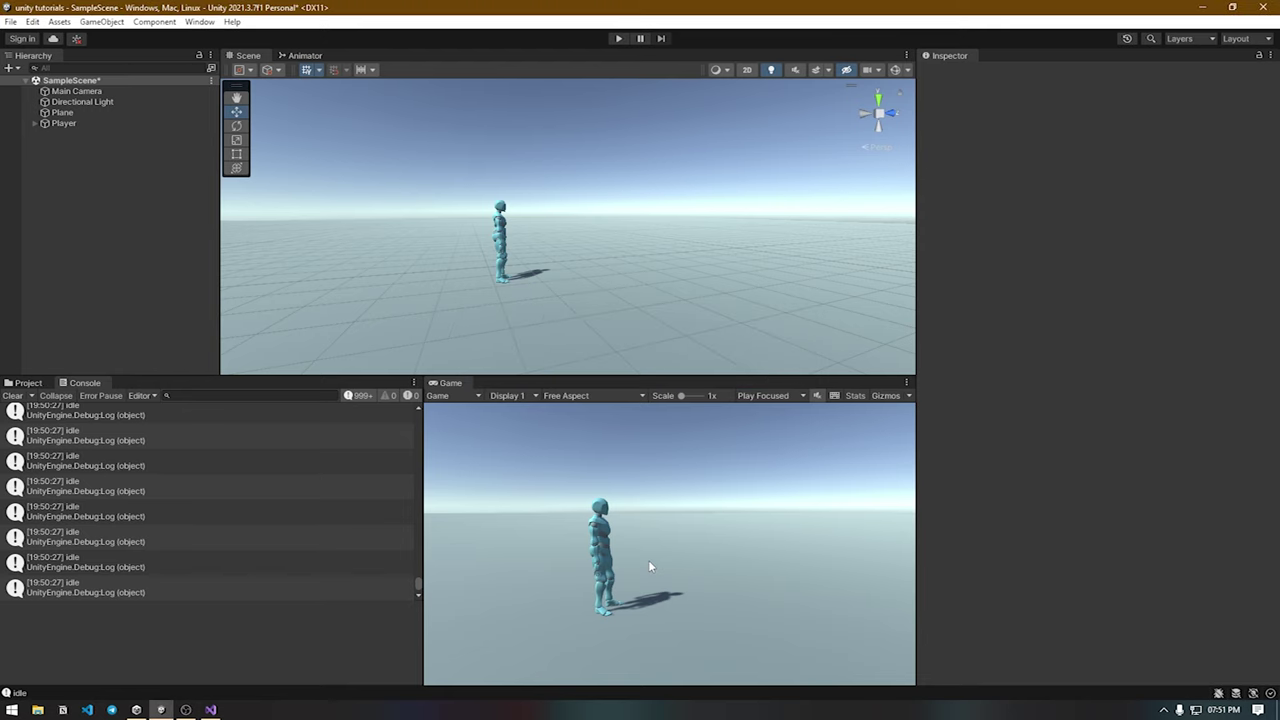
Step: In Play mode, hold W and toggle Left Shift to switch the character between running and walking
key("ctrl+p")
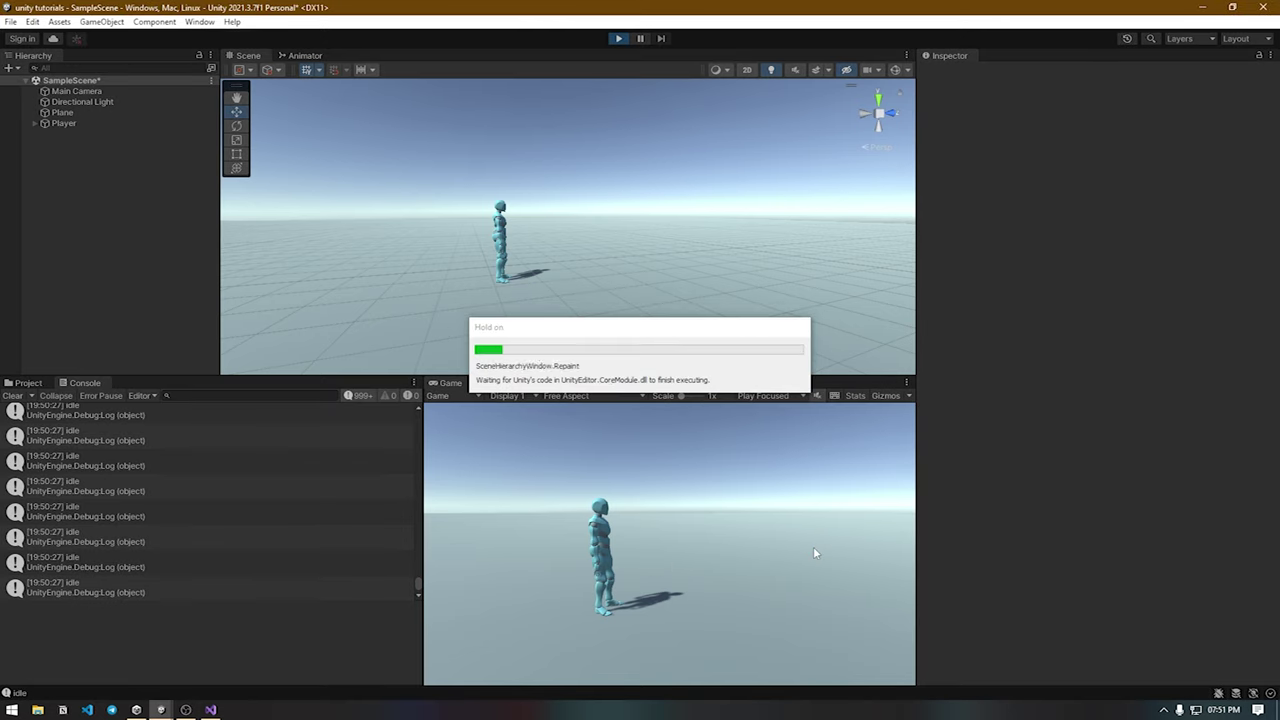
key("w")
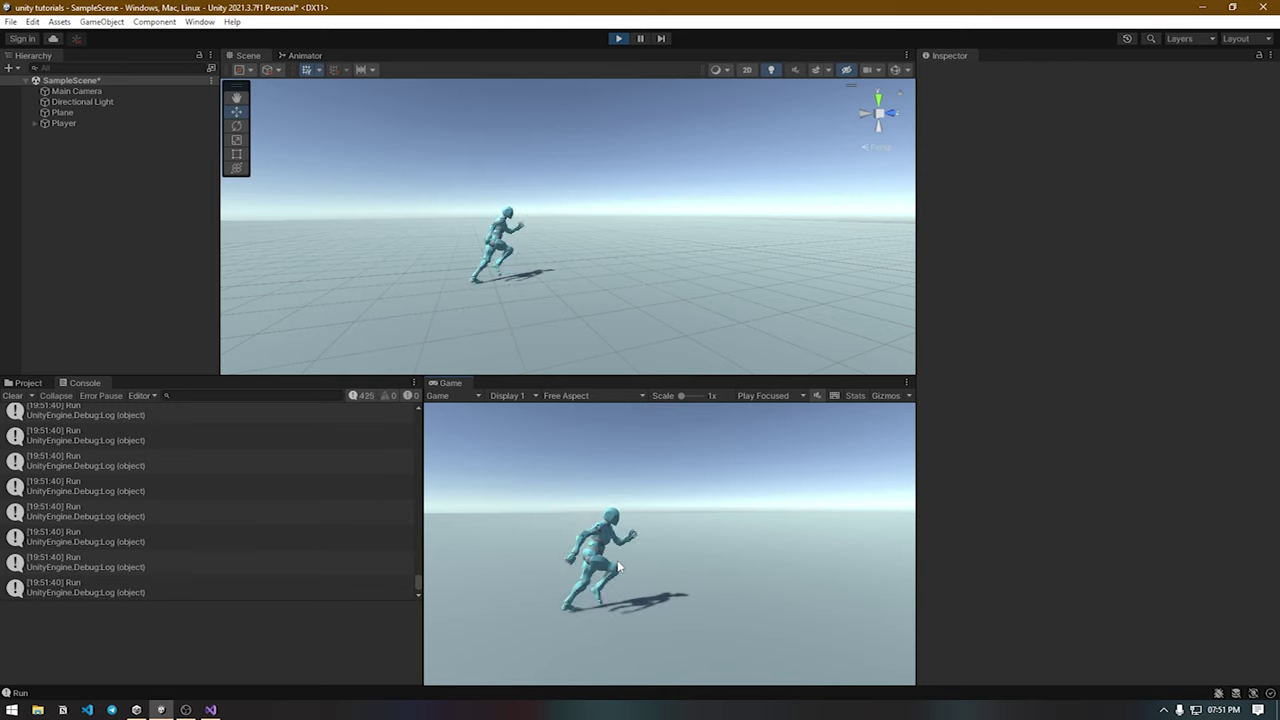
key("shift")
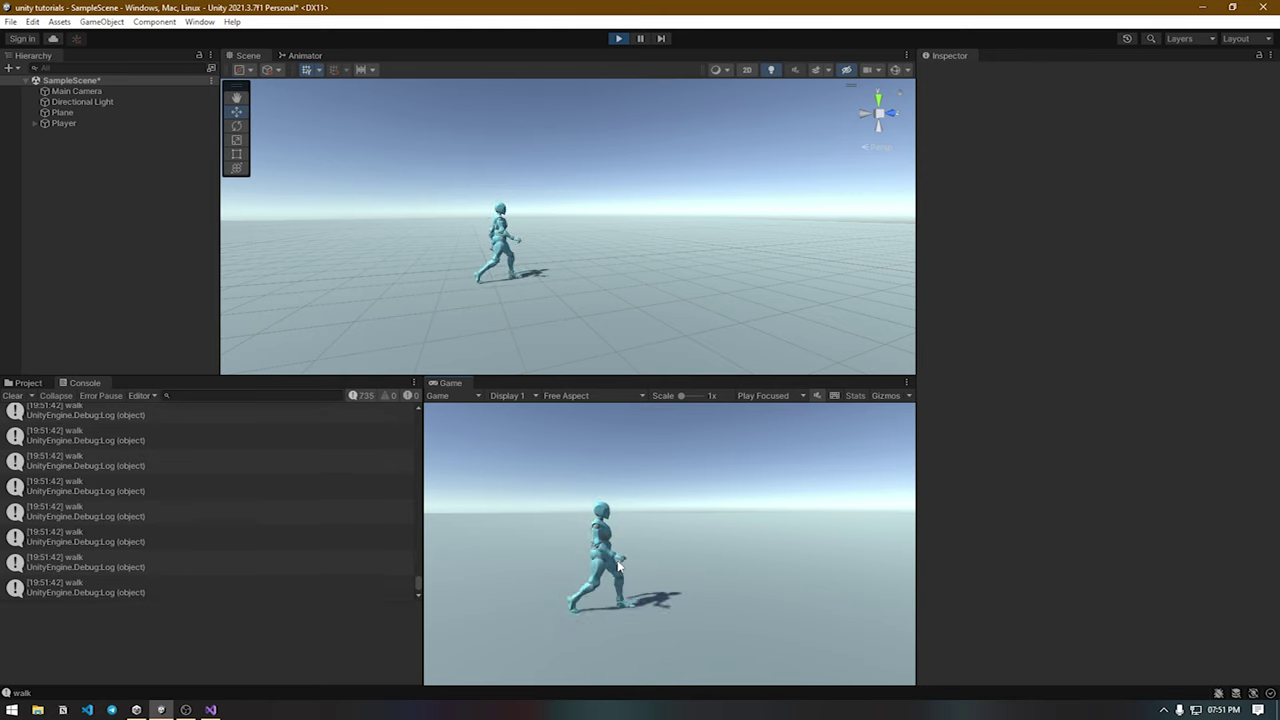
key("shift")
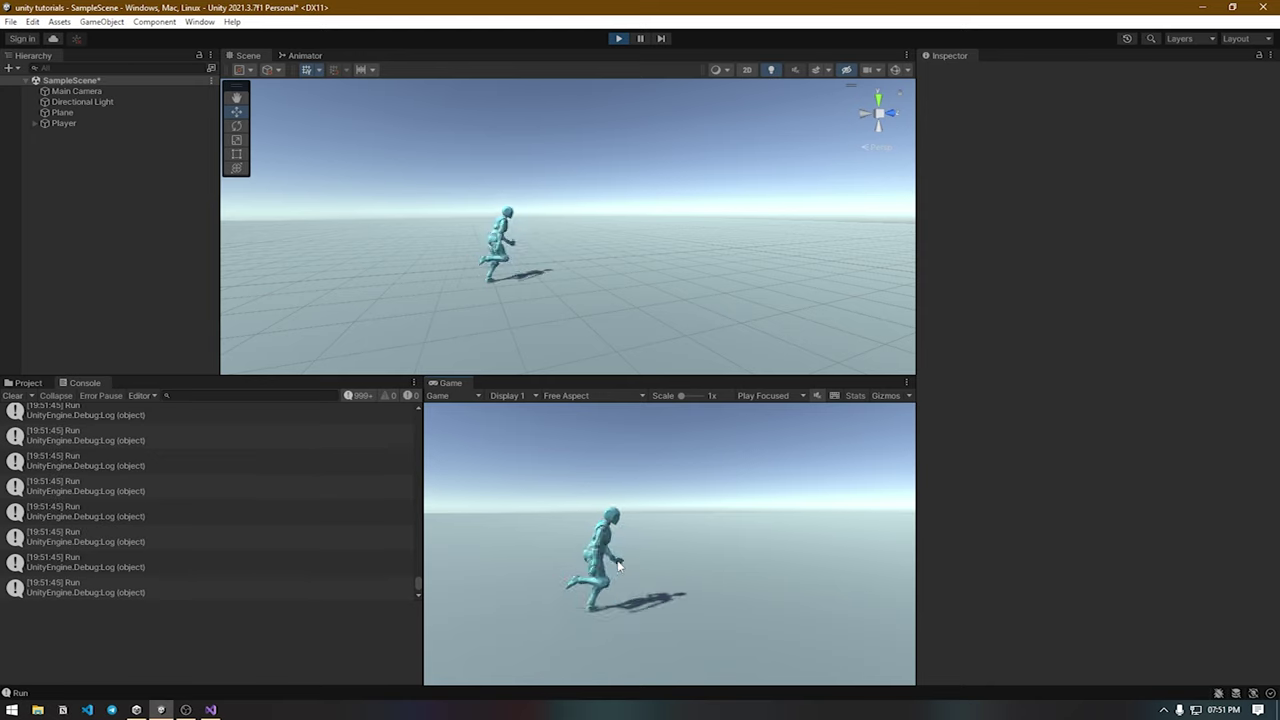
key("shift")
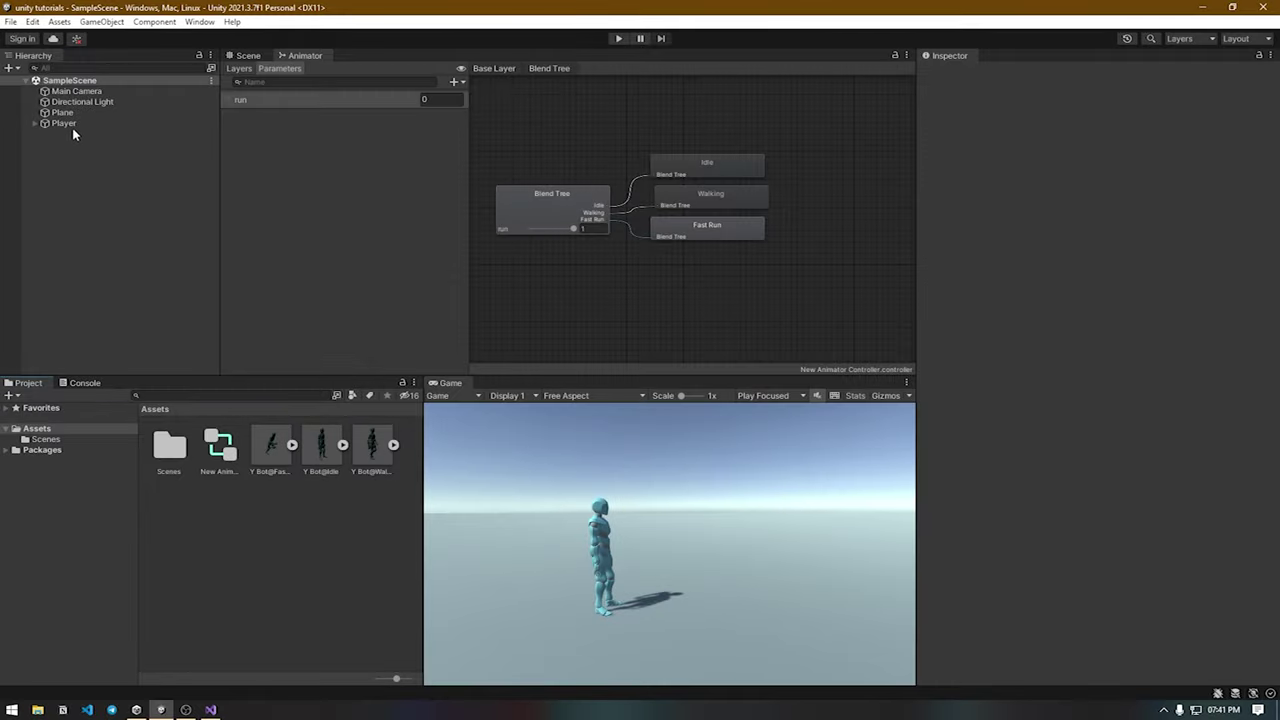
Step: Add a new script component named playercontroller to the Player object
left_click(74, 134)
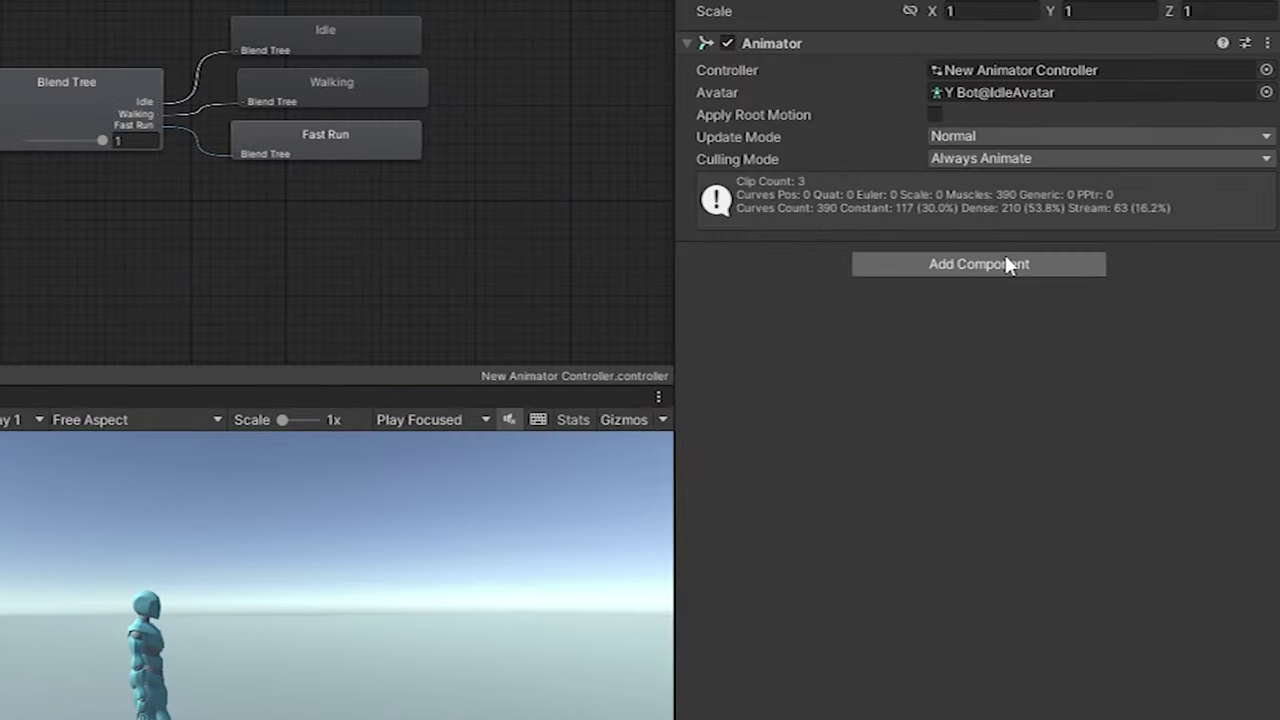
left_click(1007, 263)
type("new")
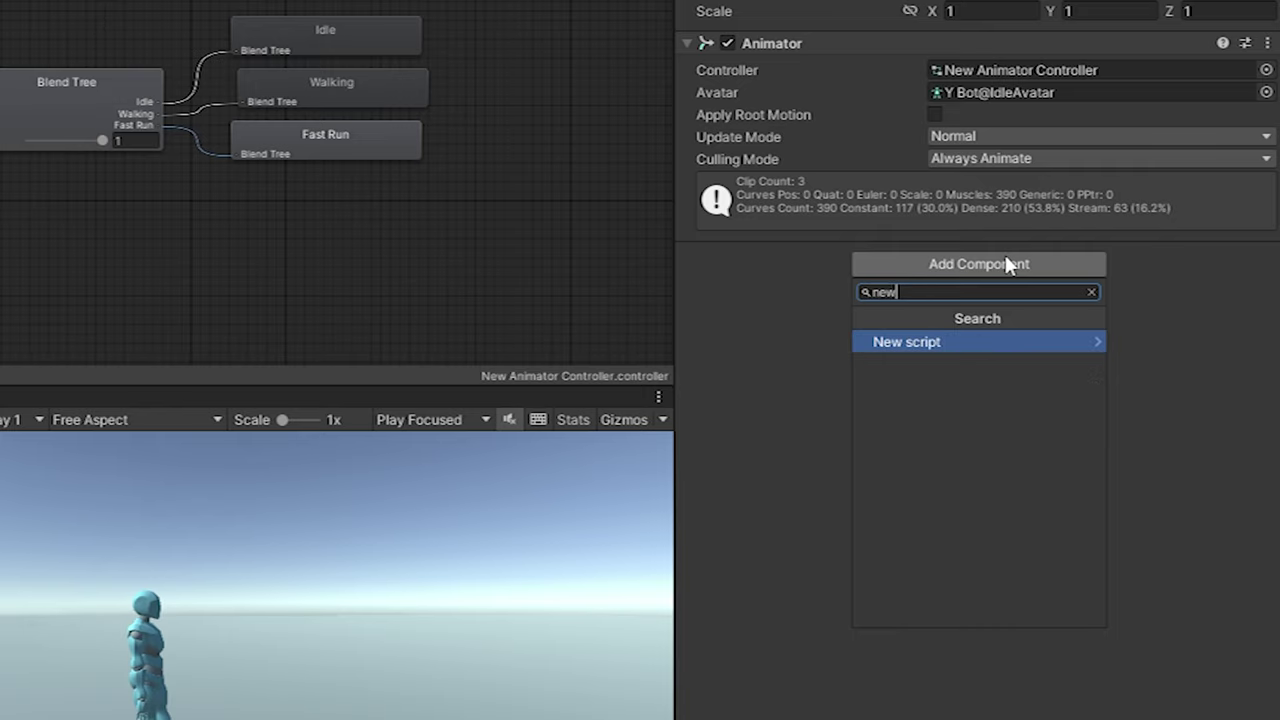
key("Return")
type("playercontroller")
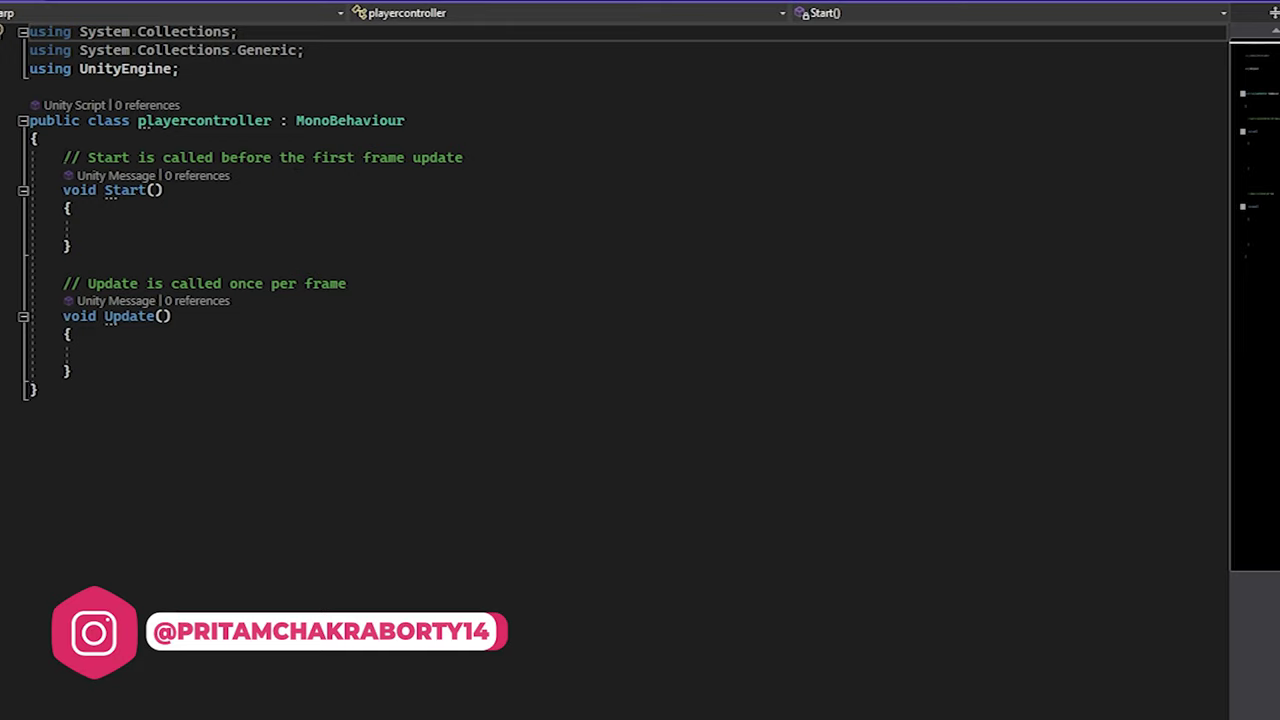
Step: Replace the comment above Start with an 'Animator anim;' field declaration
left_click_drag(63, 157, 466, 159)
key("Return")
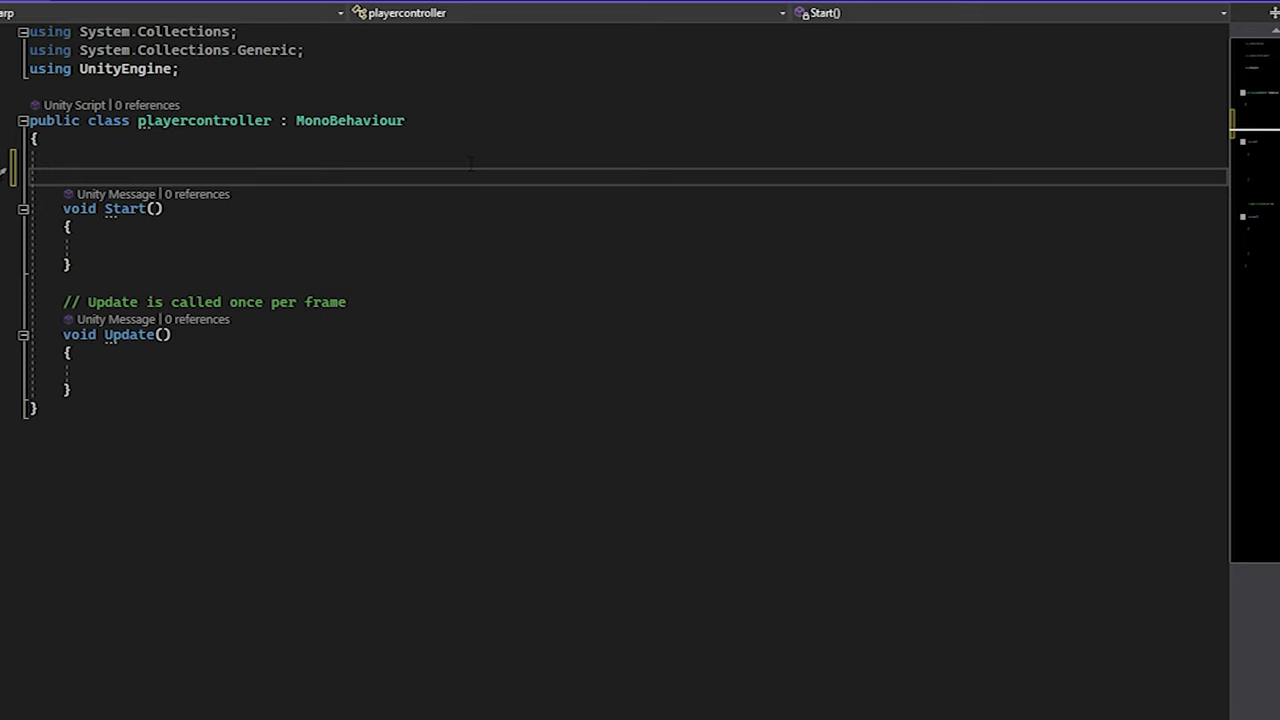
type("animator anim;")
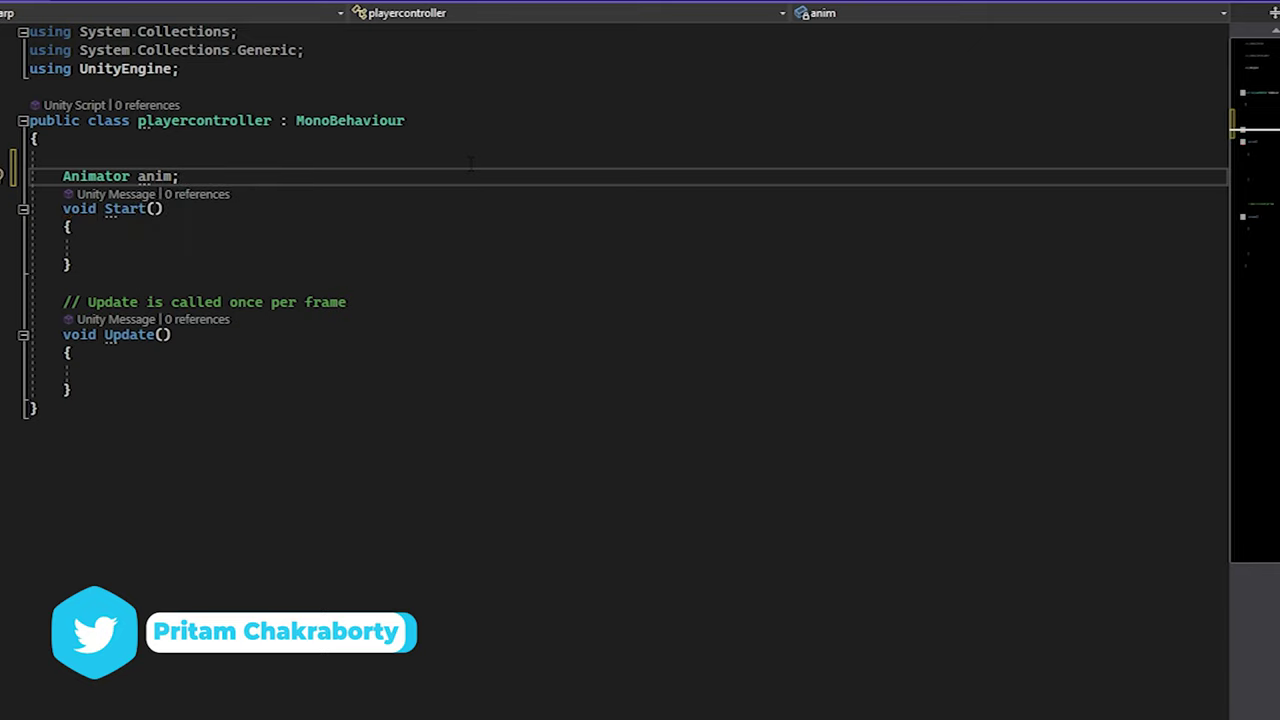
Step: In Start, assign anim = gameObject.GetComponent<Animator>();
left_click(290, 245)
type("a")
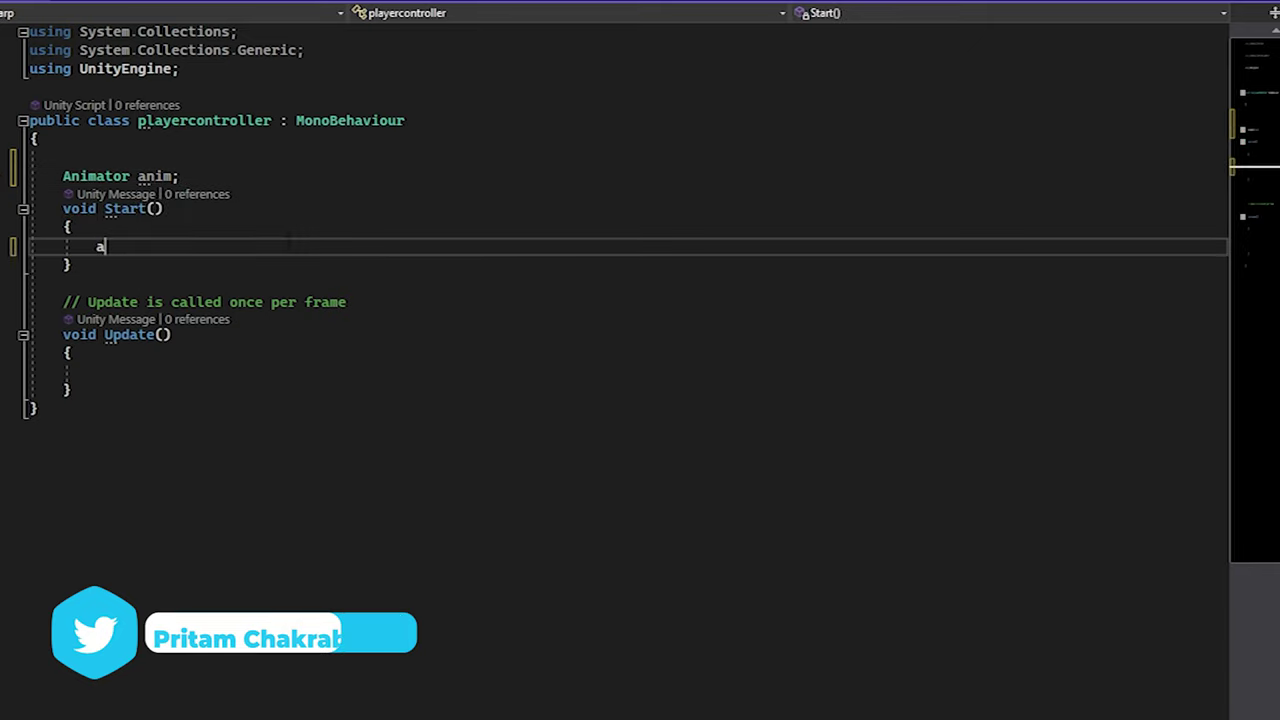
type("nim = ga")
key("Tab")
type(".G")
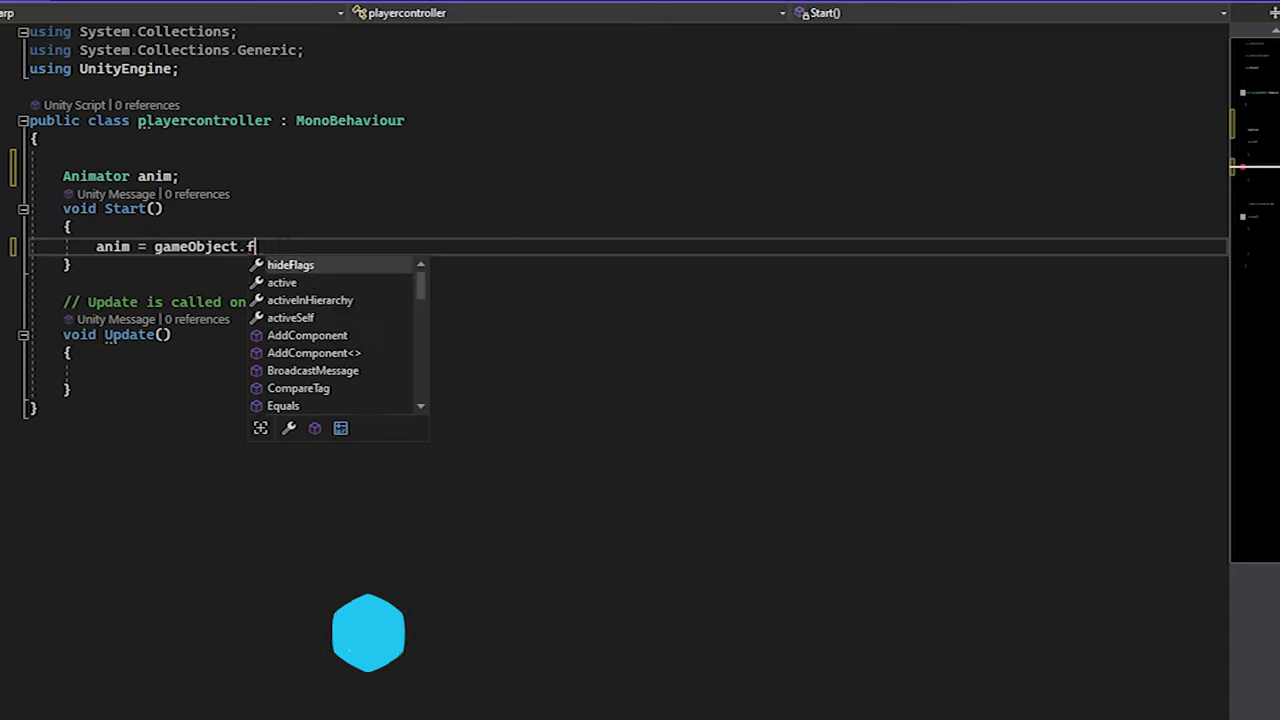
key("Tab")
type("<ani")
key("Tab")
type(">();")
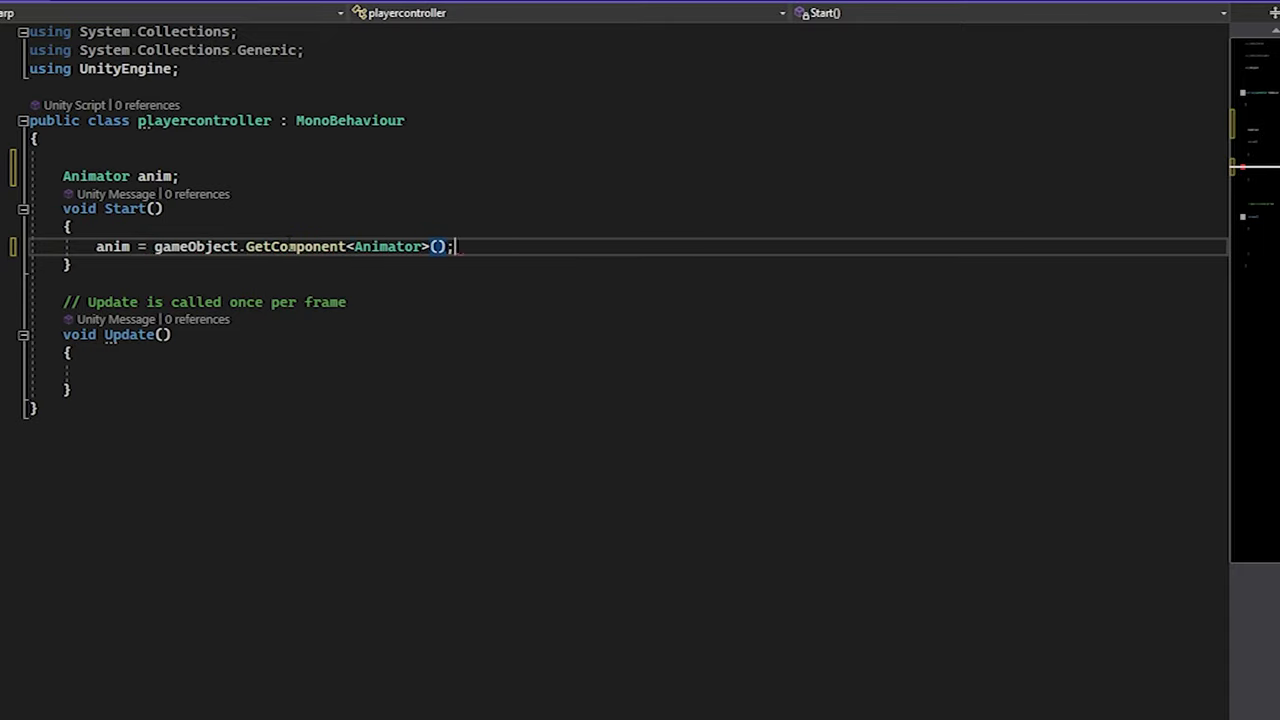
Step: Begin an if statement on Input inside Update
left_click(437, 369)
key("Return")
key("Return")
key("Return")
type("if(inpuy")
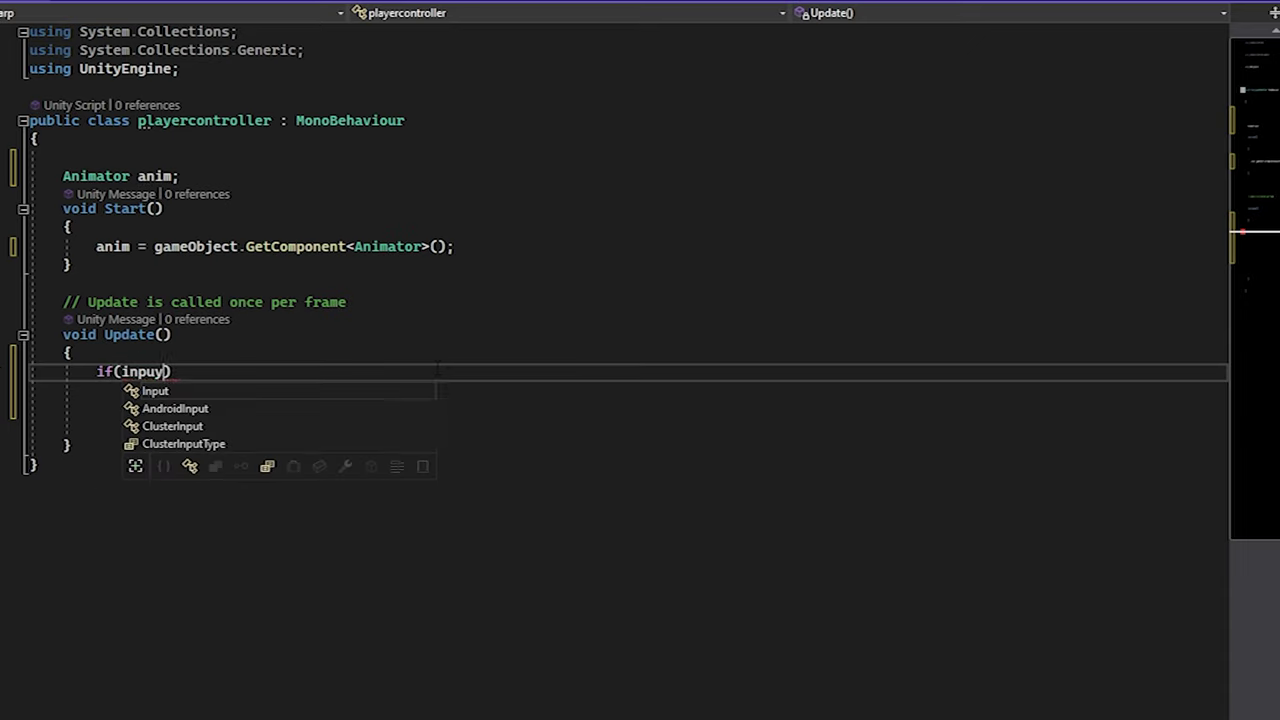
Step: Write the condition Input.GetKey(KeyCode.W) && Input.GetKey(KeyCode.LeftShift)
key("Return")
key("BackSpace")
key("BackSpace")
key("BackSpace")
type("ut")
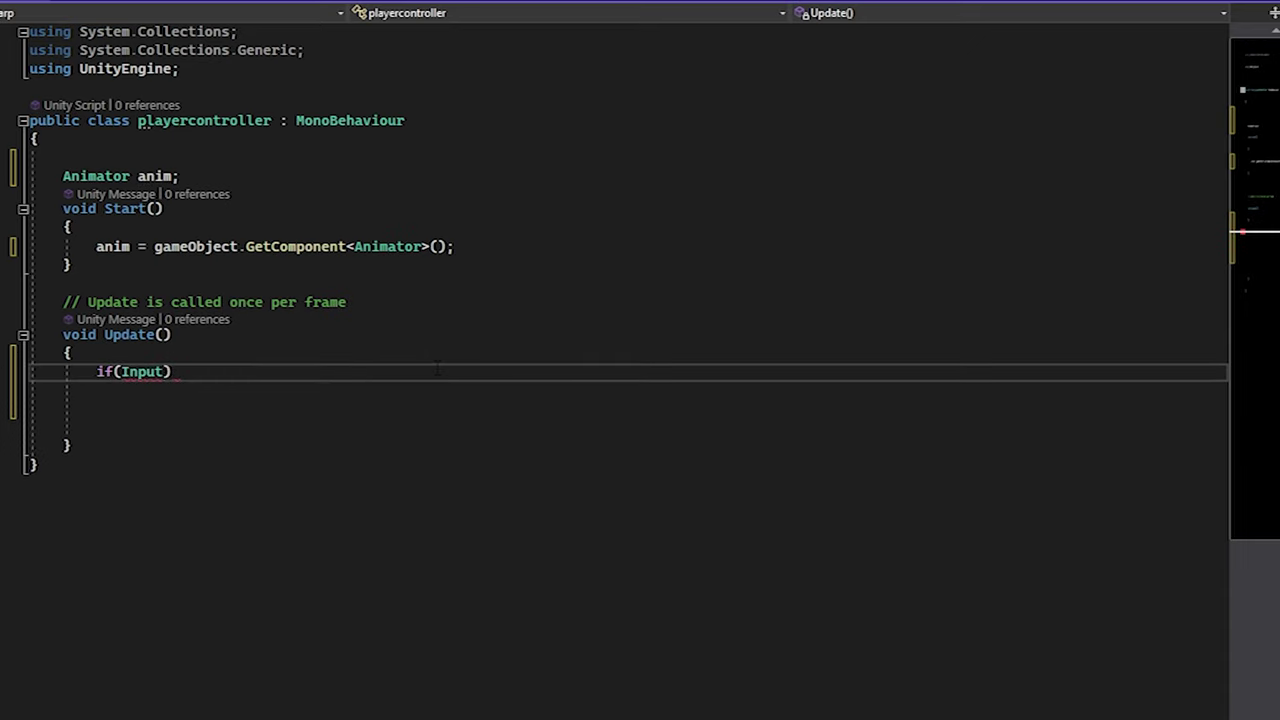
type(".get")
key("Down")
key("Down")
key("Down")
key("Tab")
type("(key")
key("Tab")
type(".w))")
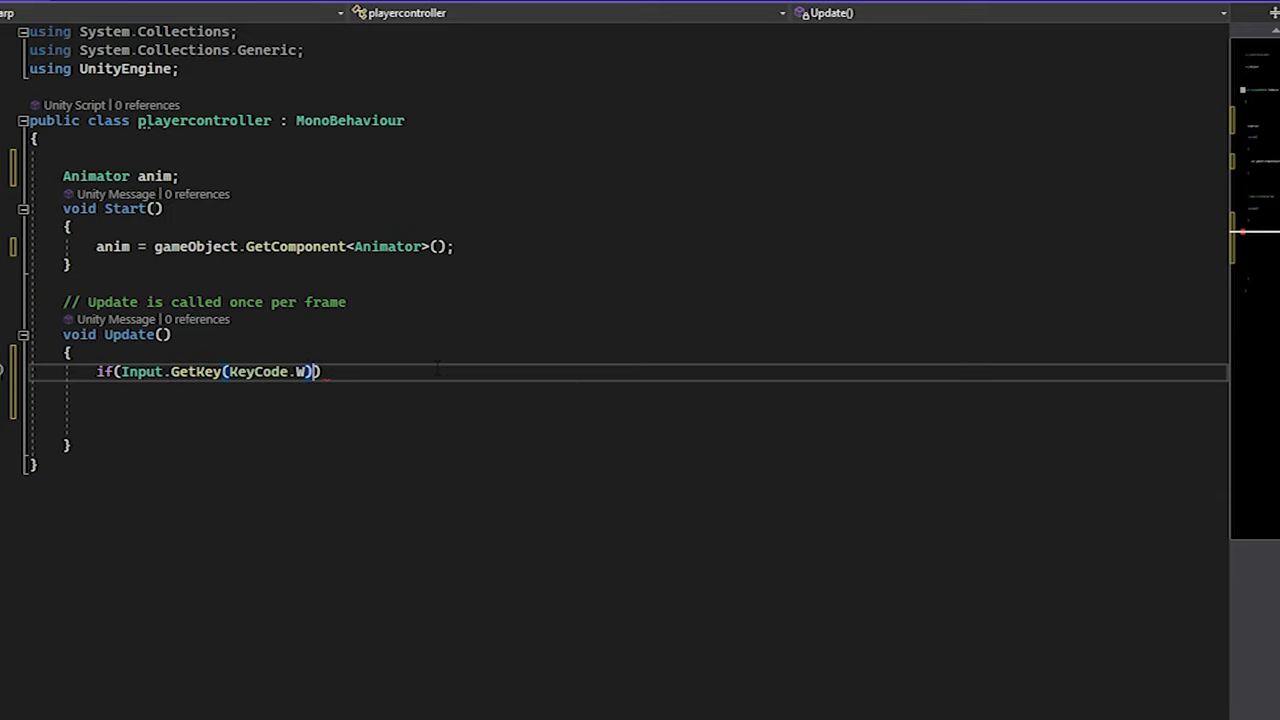
type(" && Input.get")
key("Tab")
type("(keycode.left")
scroll(578, 480, "down", 1)
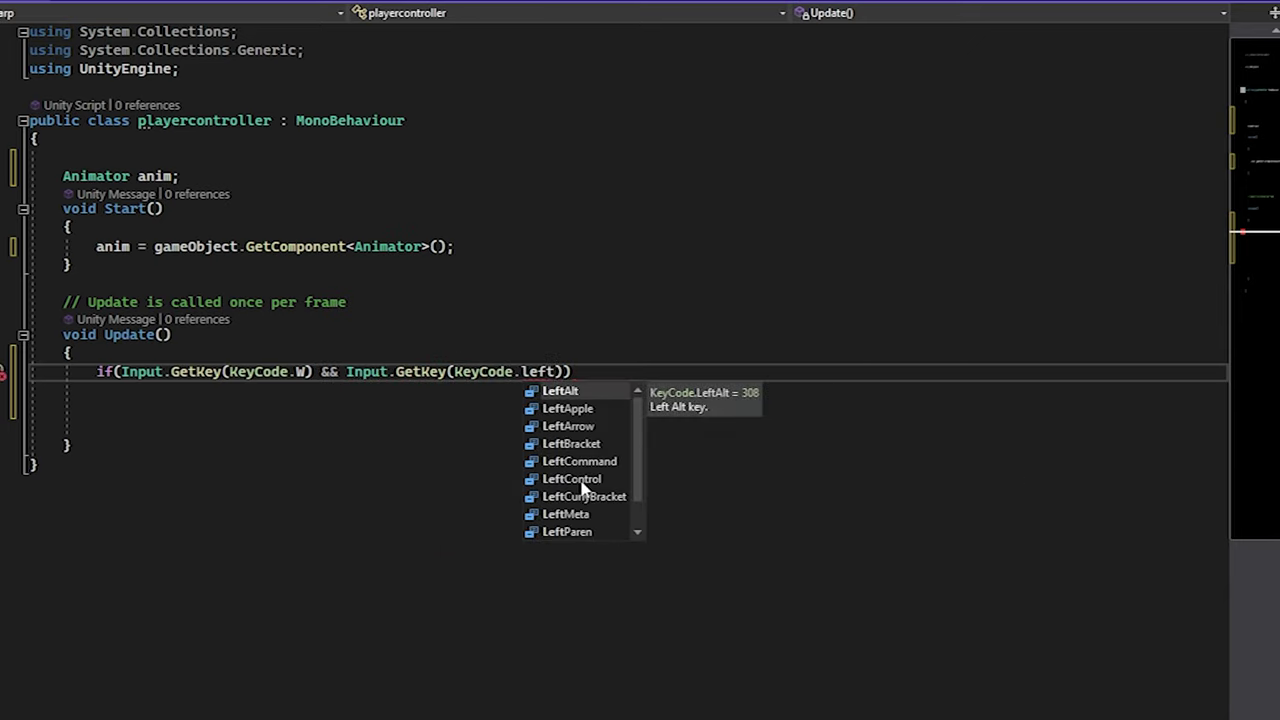
type("shi")
key("Tab")
key("End")
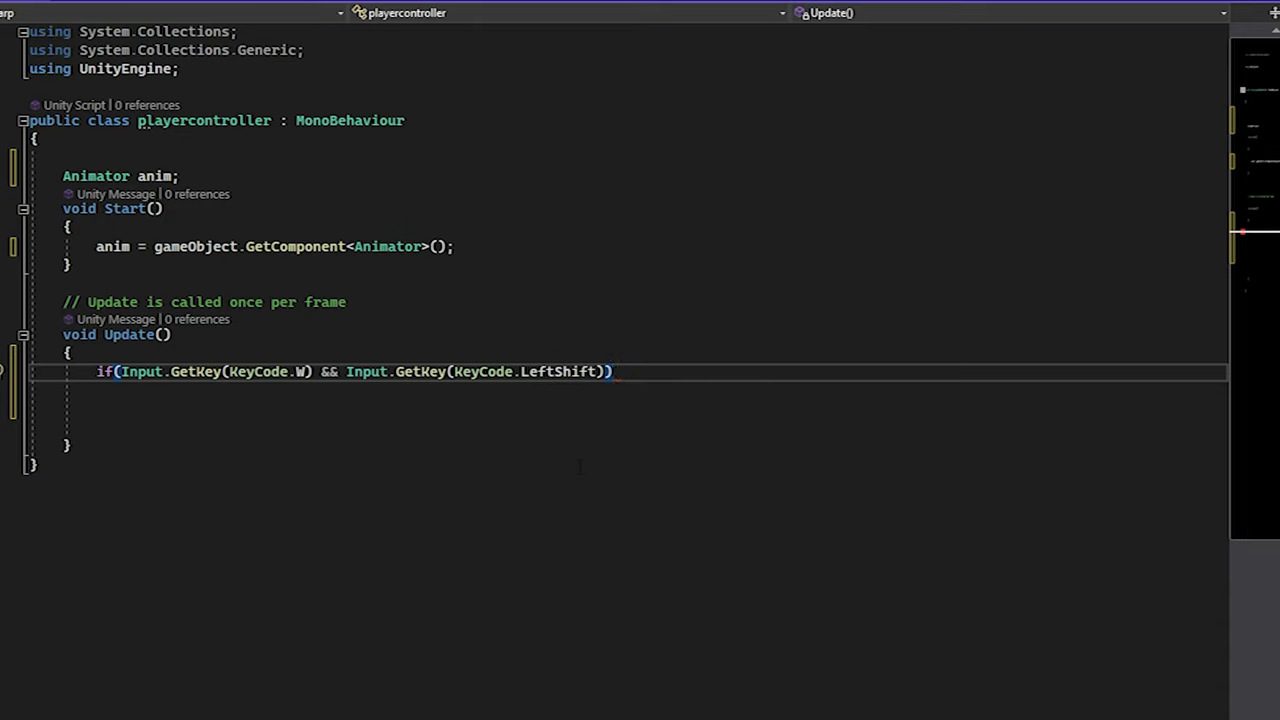
Step: Open the if block and add Debug.Log("Run"); inside it
type("{")
key("Return")
key("Return")
key("Up")
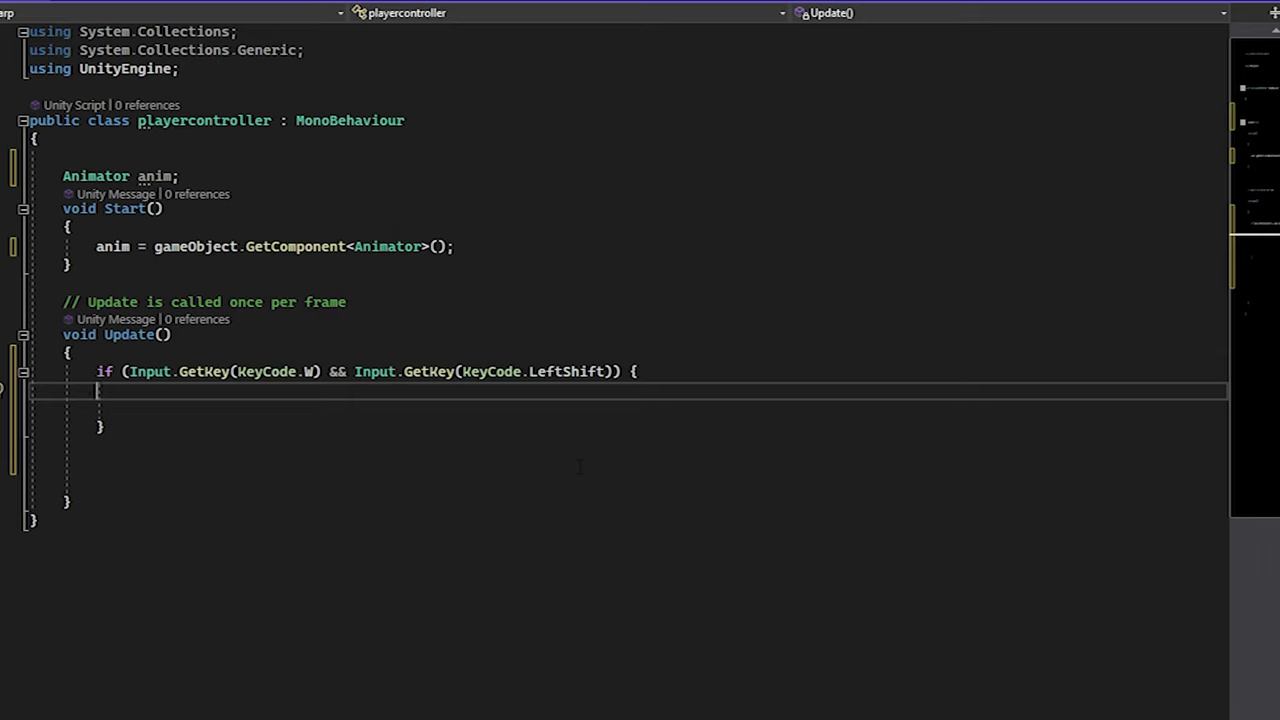
type("debug")
key("Tab")
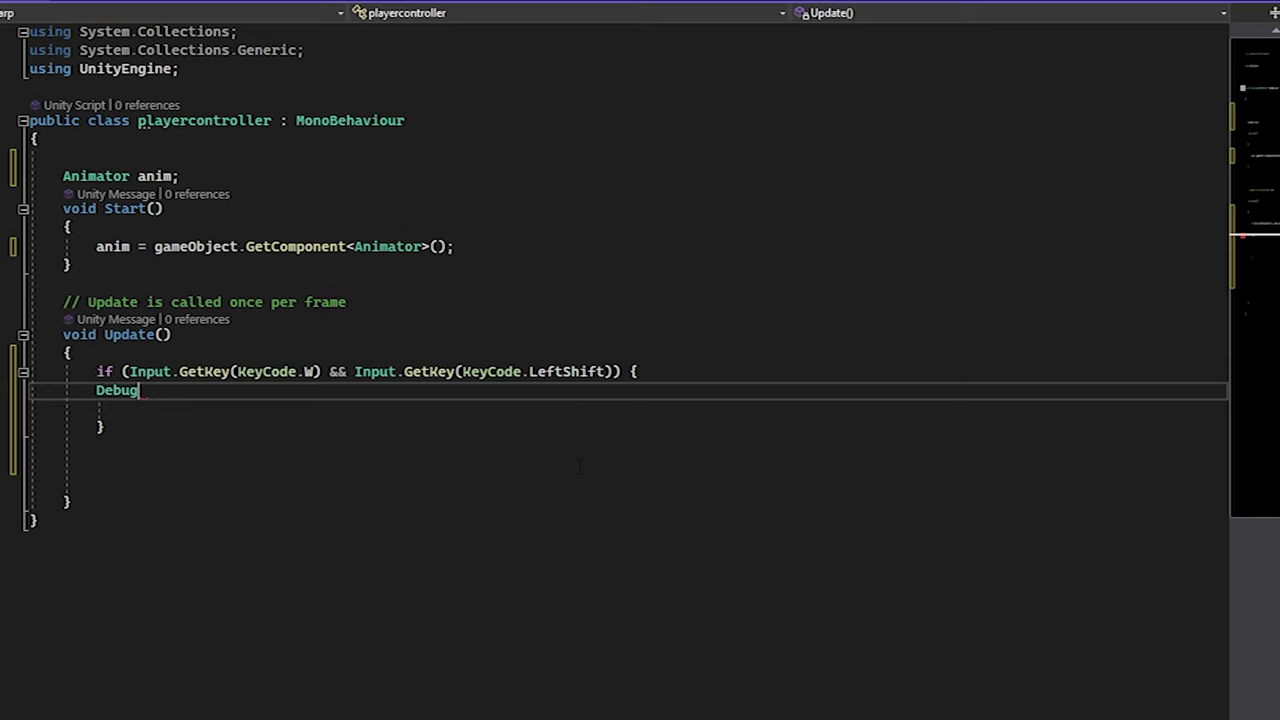
type(".log")
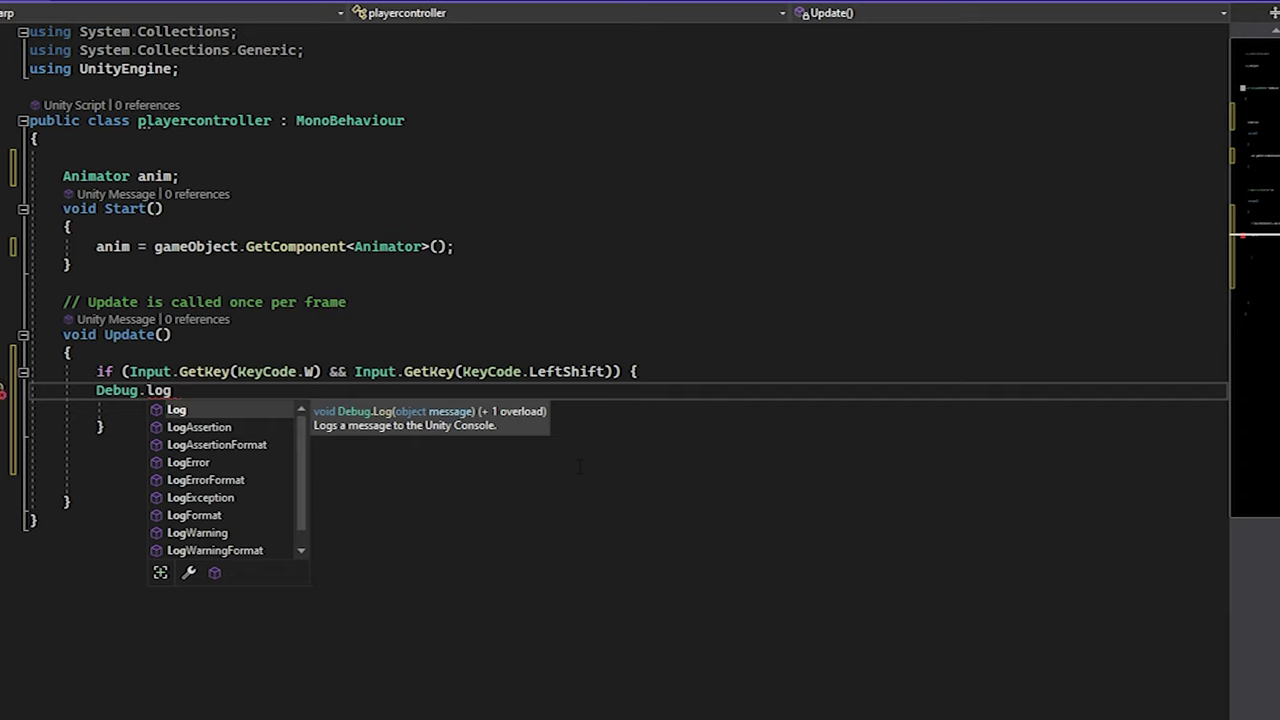
key("Tab")
type("(")
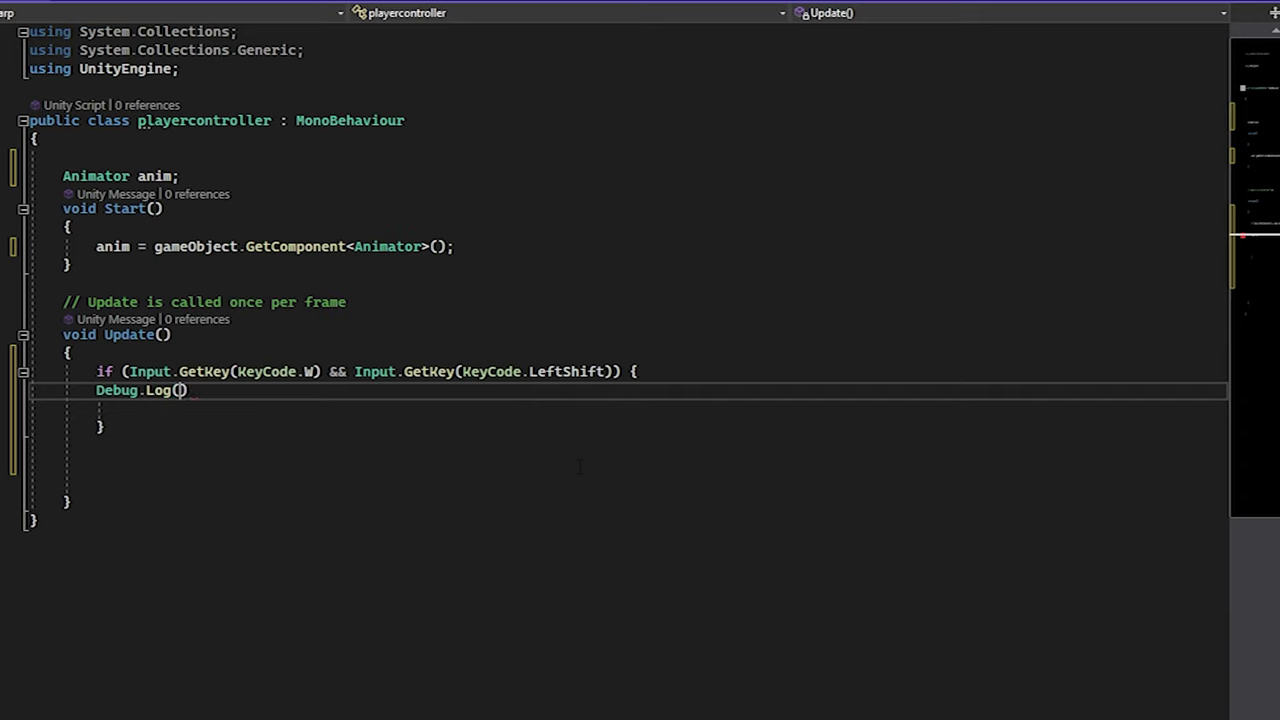
type("\"")
type("Run")
key("End")
type(";")
Step: Start an anim.Set call on a new line below the Run log
key("Return")
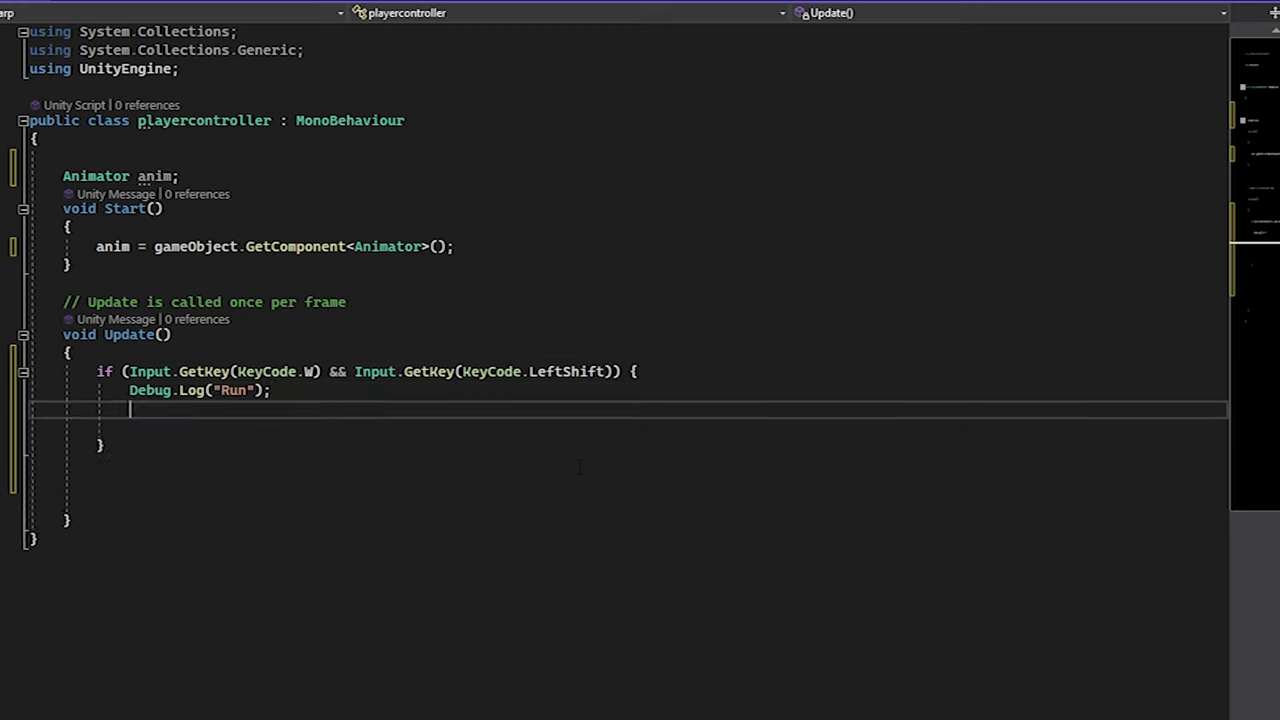
type("anim")
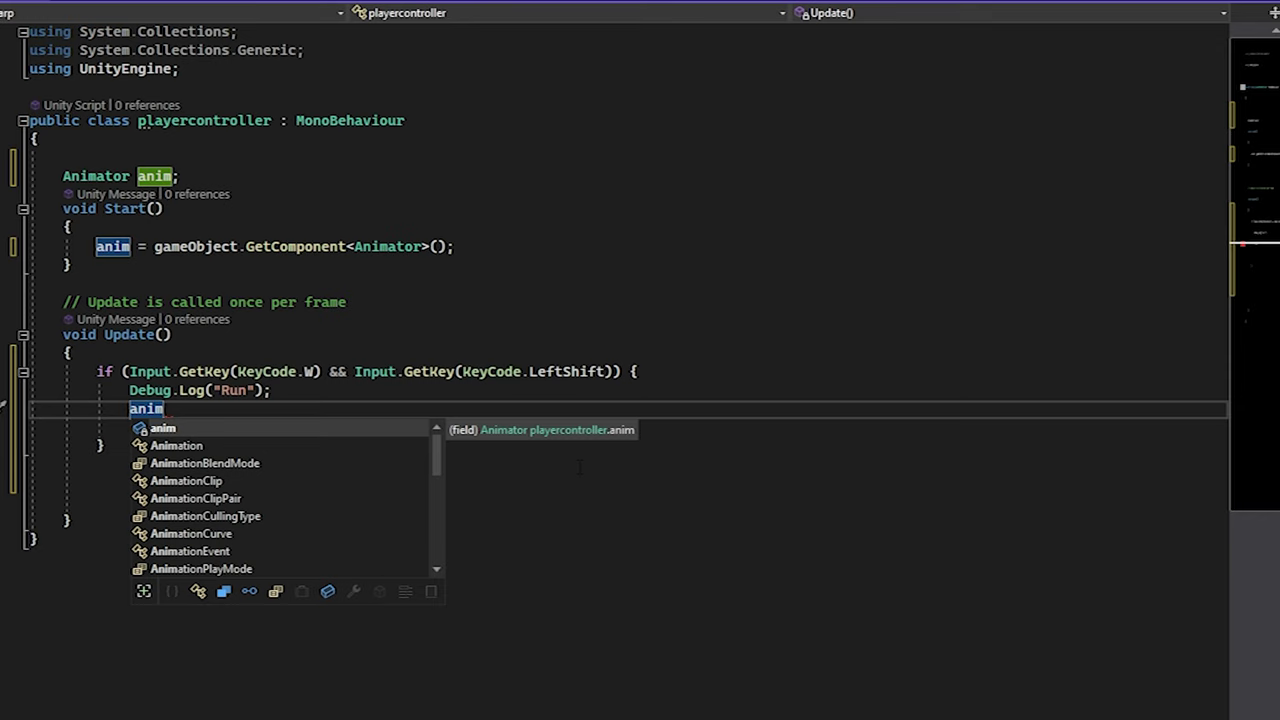
type(".set")
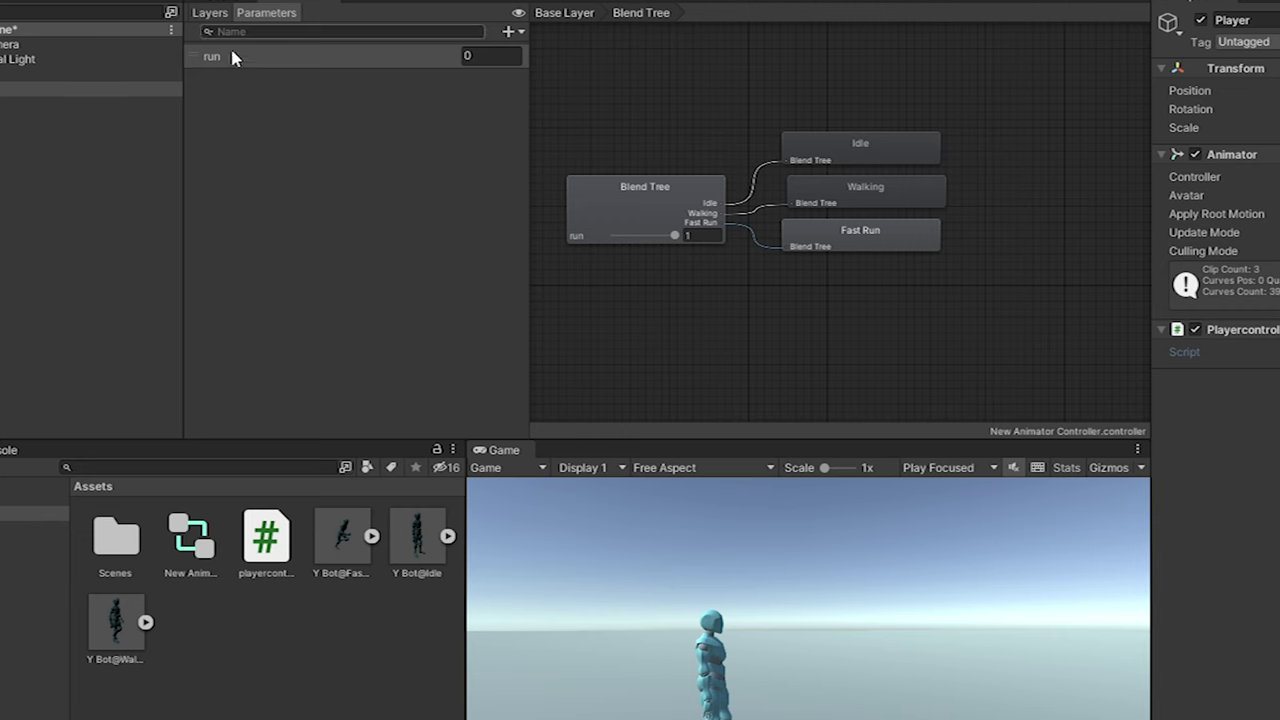
Step: Select the run parameter and drag the Blend Tree's run value down to 0.63
left_click(257, 60)
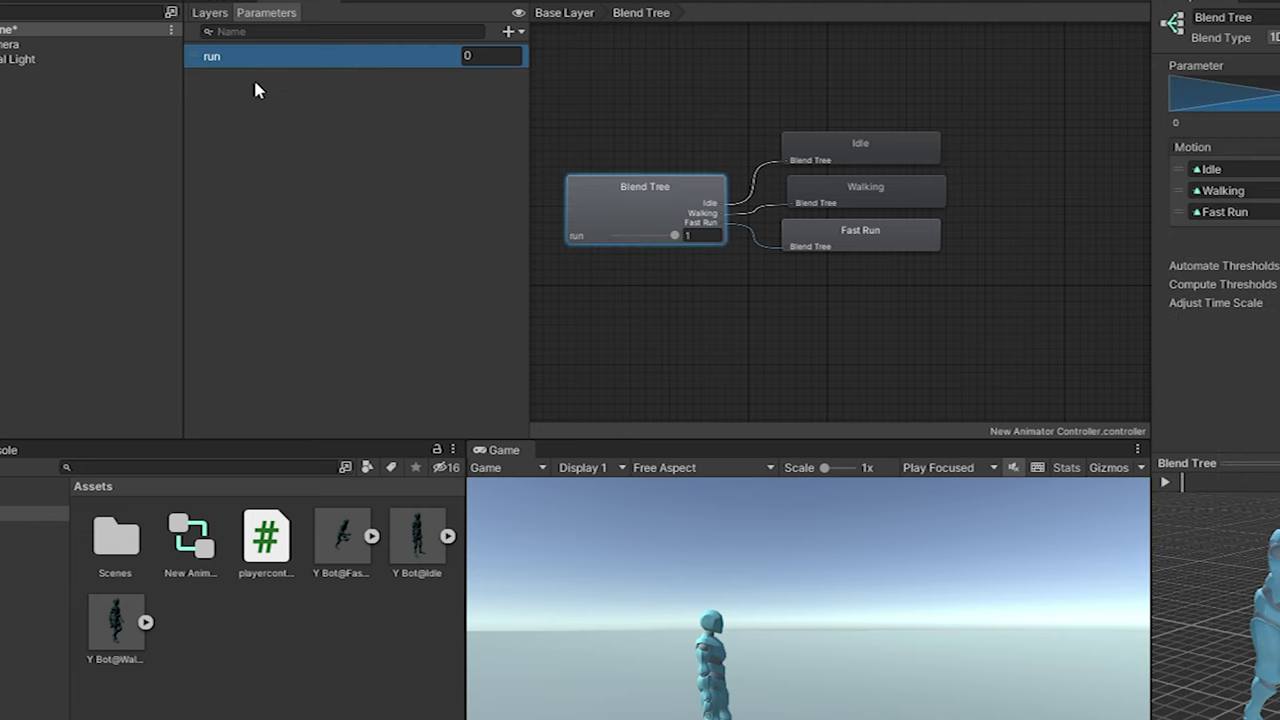
left_click_drag(675, 235, 642, 244)
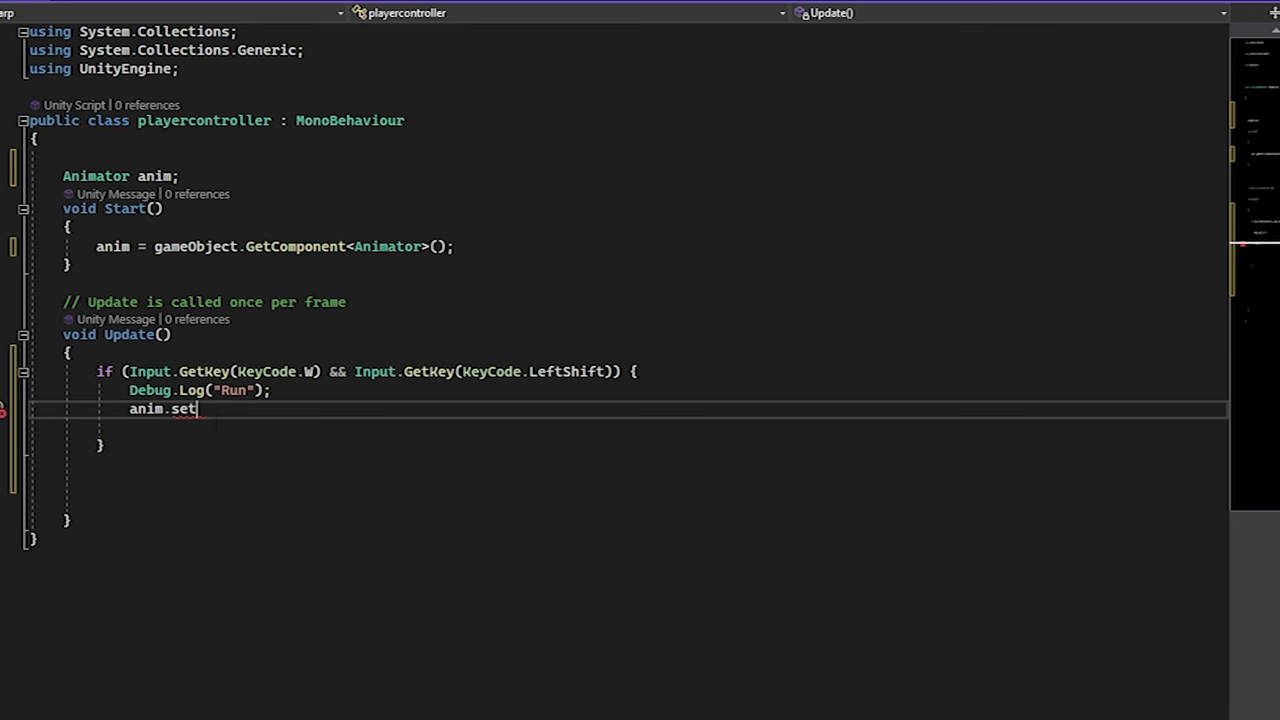
Step: Complete the run branch call as anim.SetFloat("run", 1.0f);
type("float(")
key("BackSpace")
key("BackSpace")
key("BackSpace")
key("BackSpace")
key("BackSpace")
key("BackSpace")
key("BackSpace")
type("set")
key("Down")
key("Down")
key("Tab")
type("()")
left_click(249, 409)
type("\"")
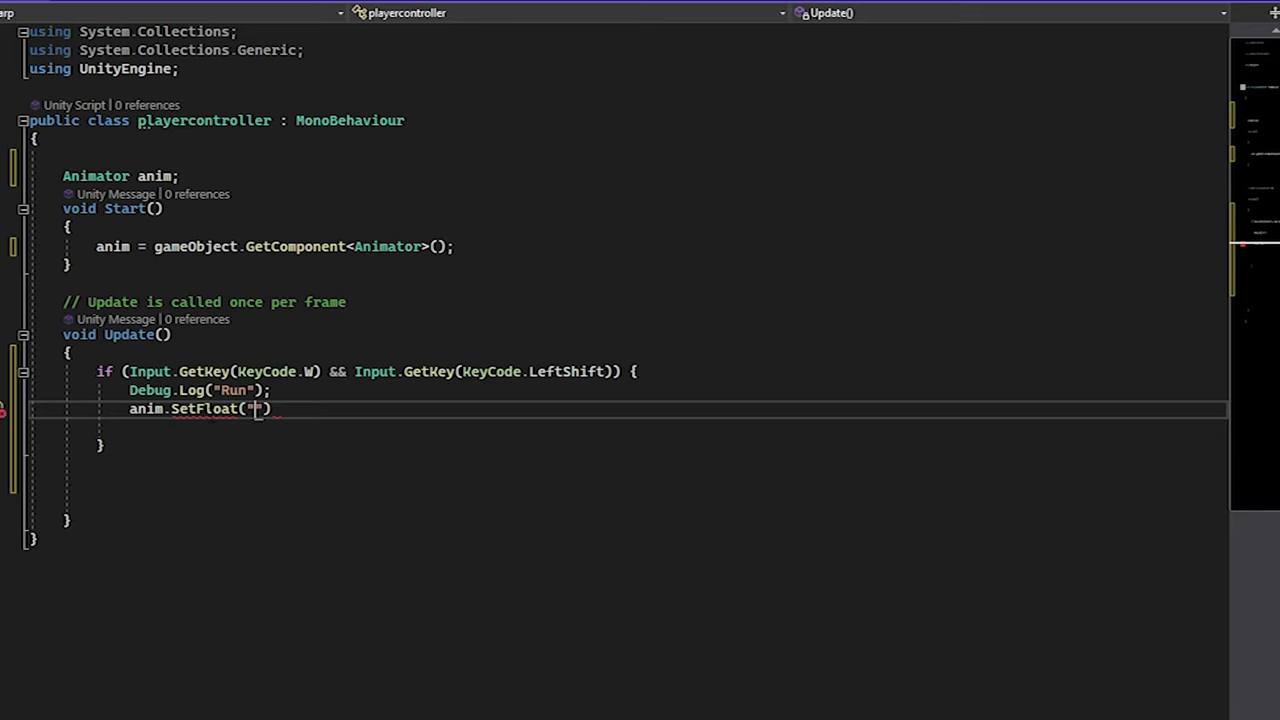
type("run")
type(",")
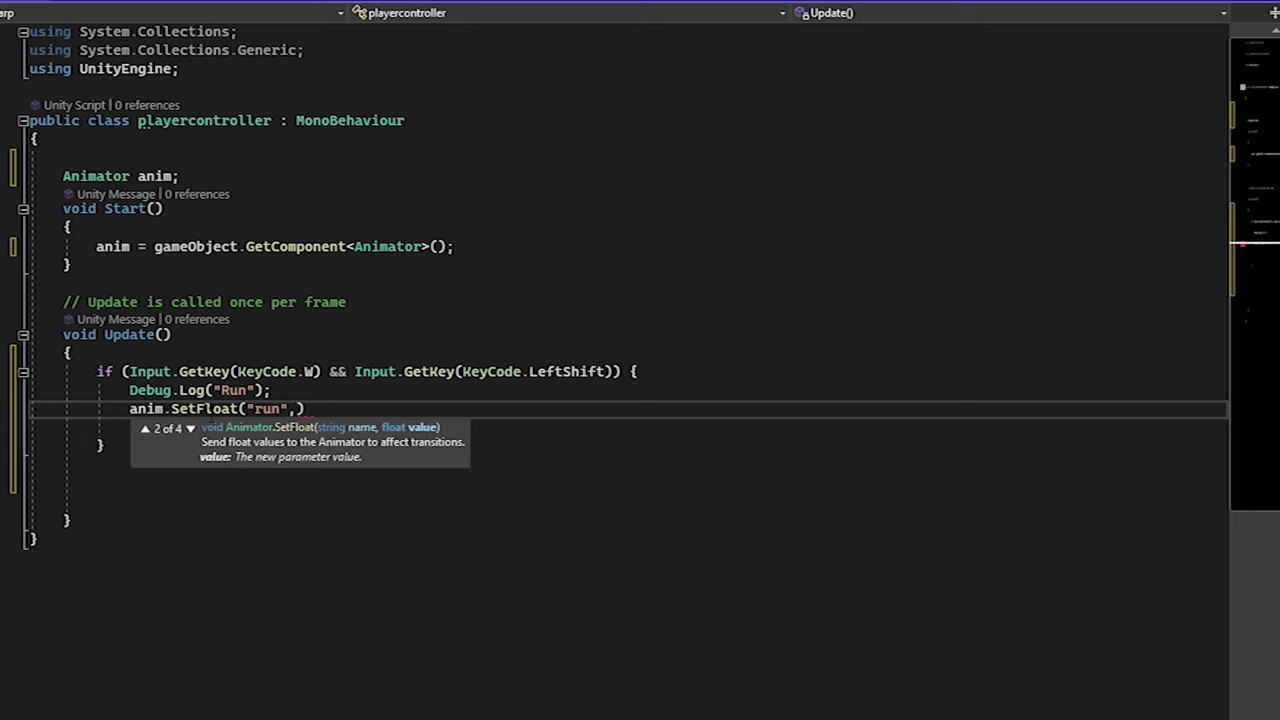
type("1.0f")
type(")")
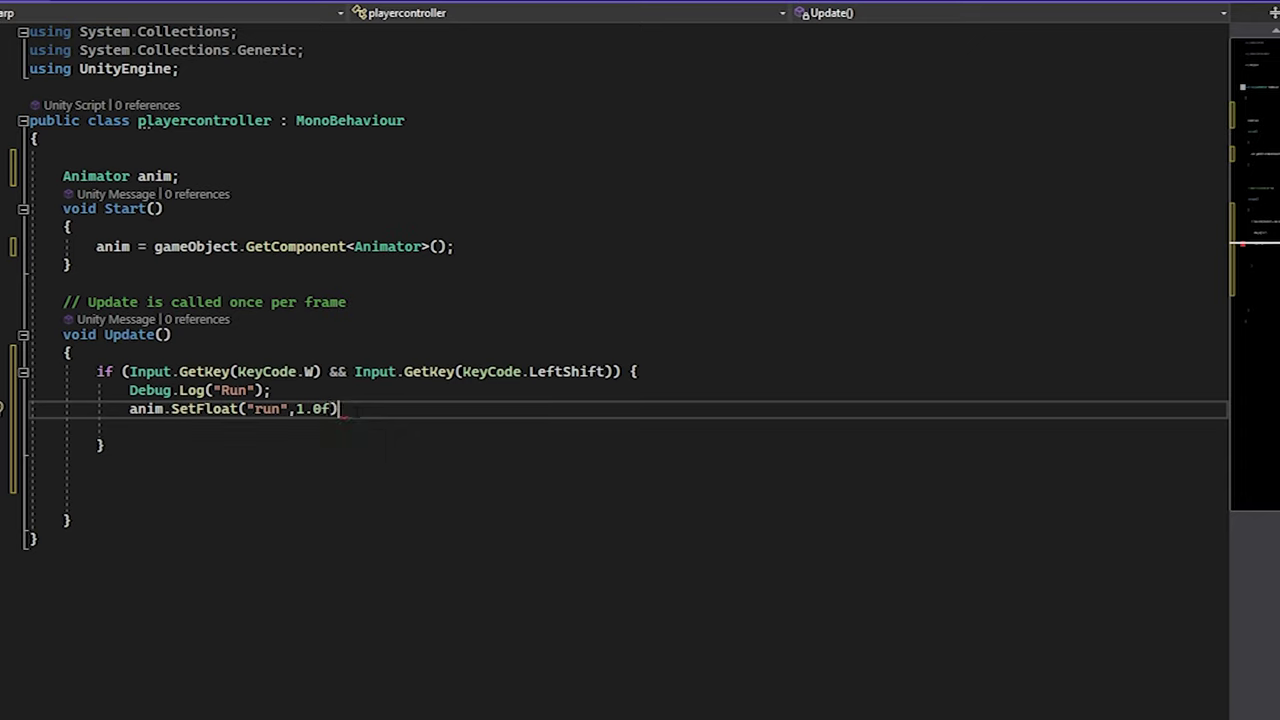
type(";")
Step: Add an else if reusing the W and LeftShift condition, with LeftShift negated
left_click(393, 446)
type("el")
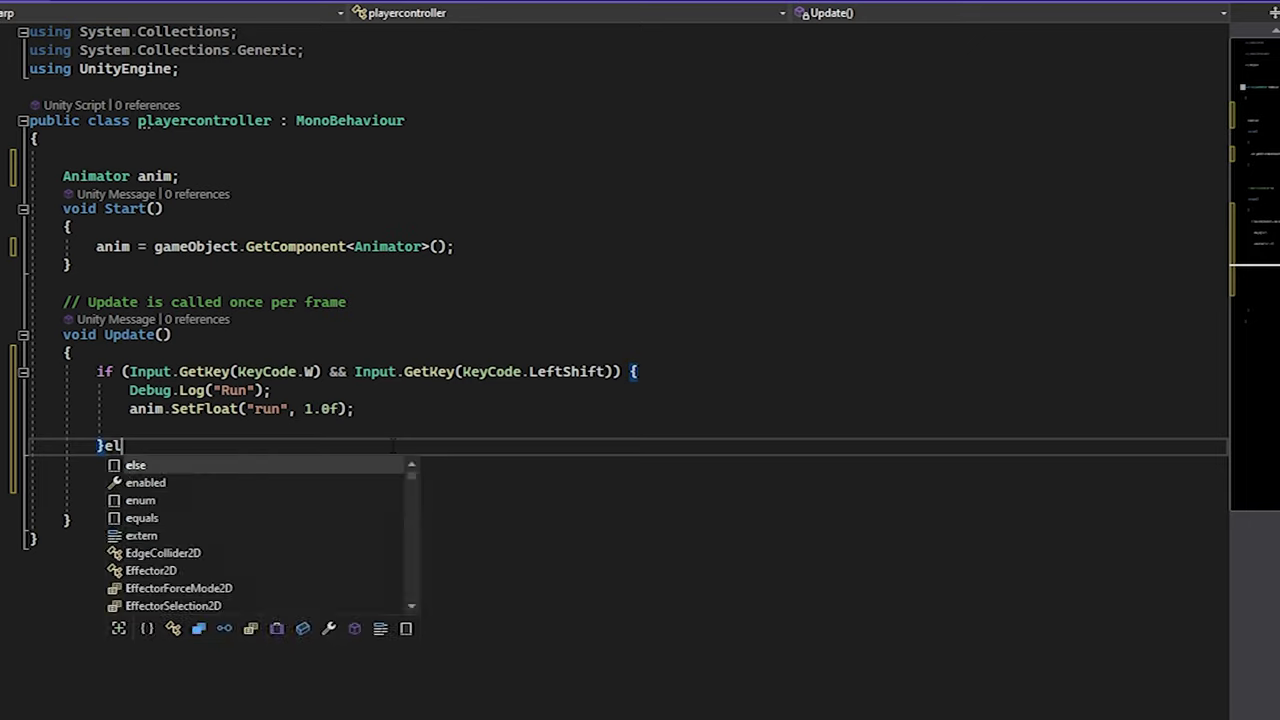
type("se")
type(" if")
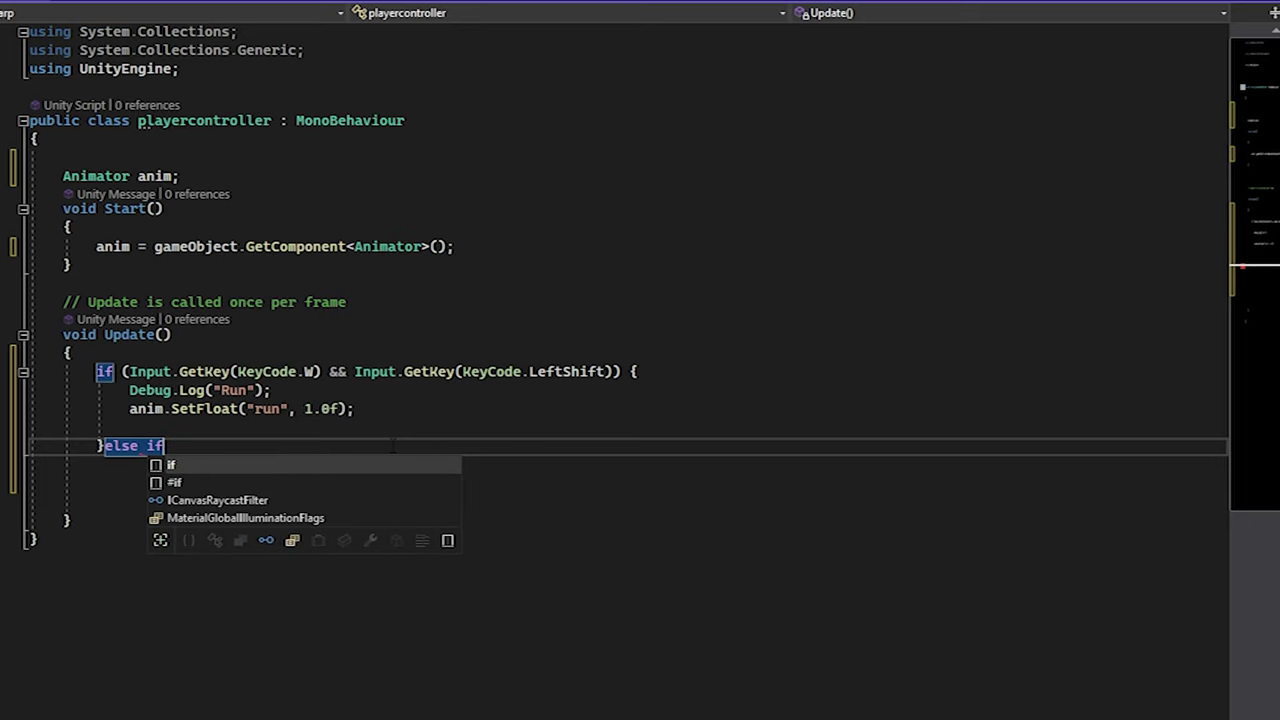
type("(")
left_click_drag(130, 371, 616, 371)
key("ctrl+c")
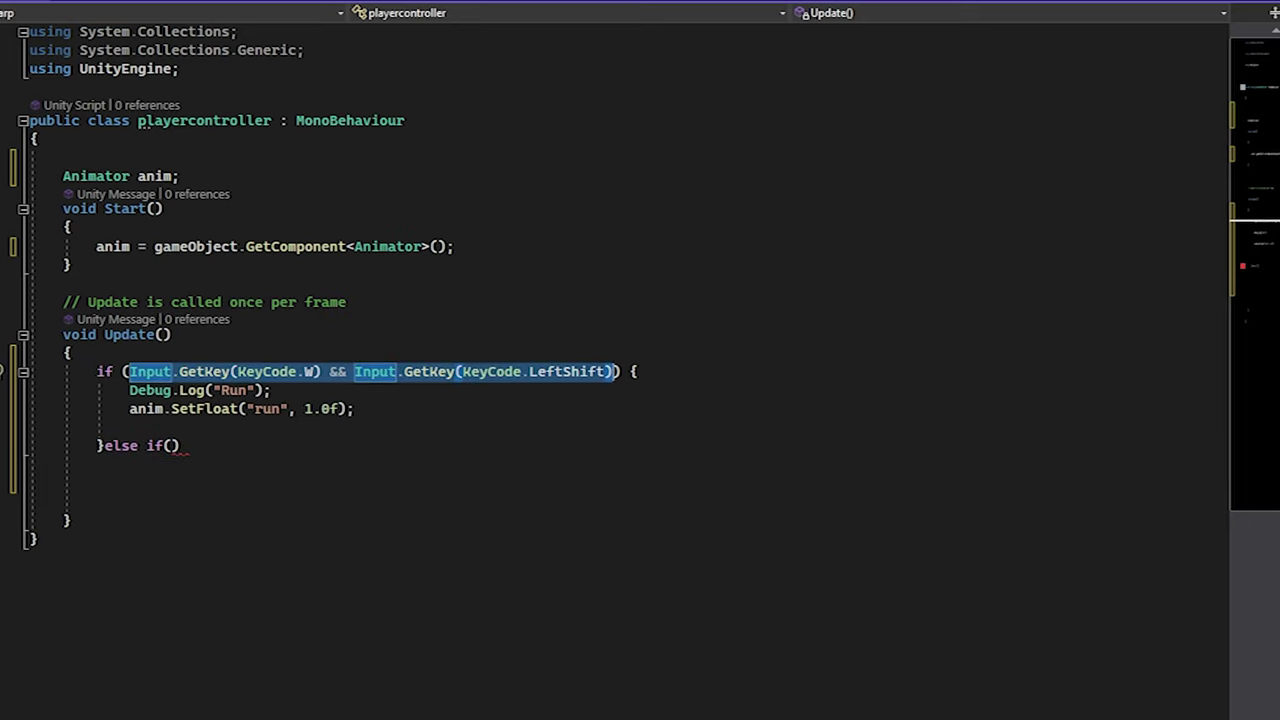
left_click(179, 445)
key("ctrl+v")
left_click(397, 445)
type("!")
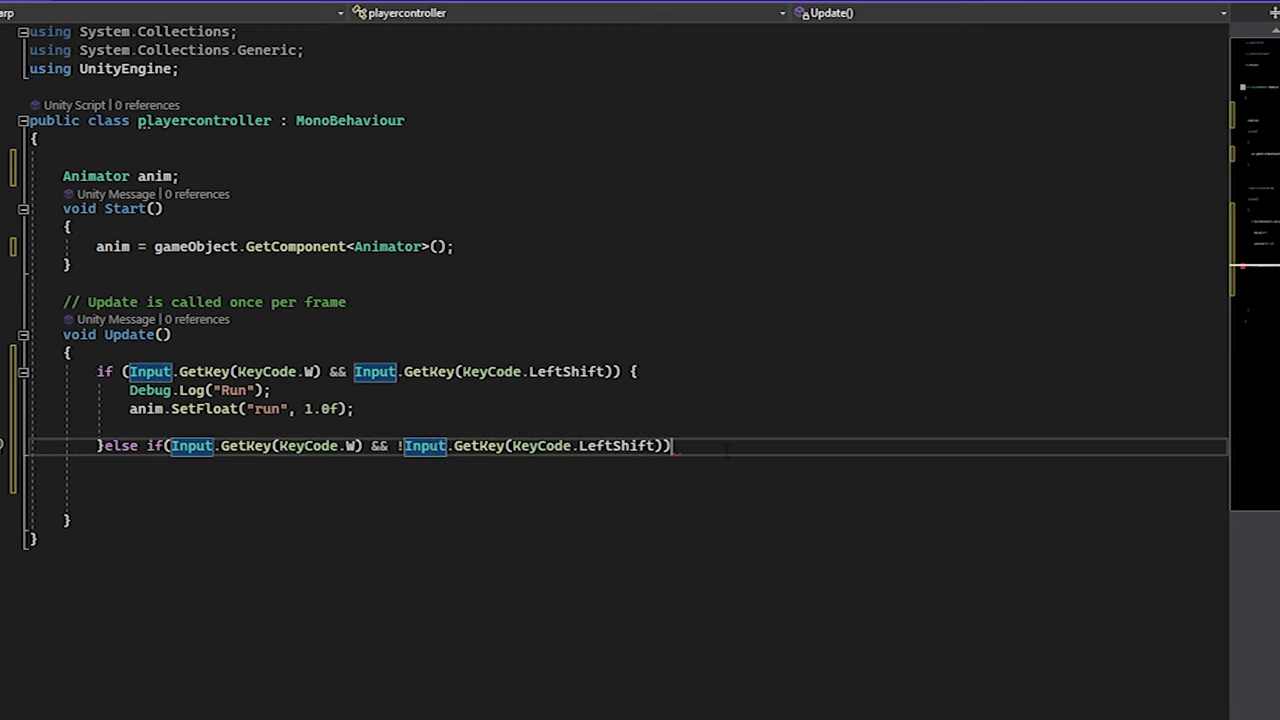
type(" {")
key("Return")
key("Return")
key("Return")
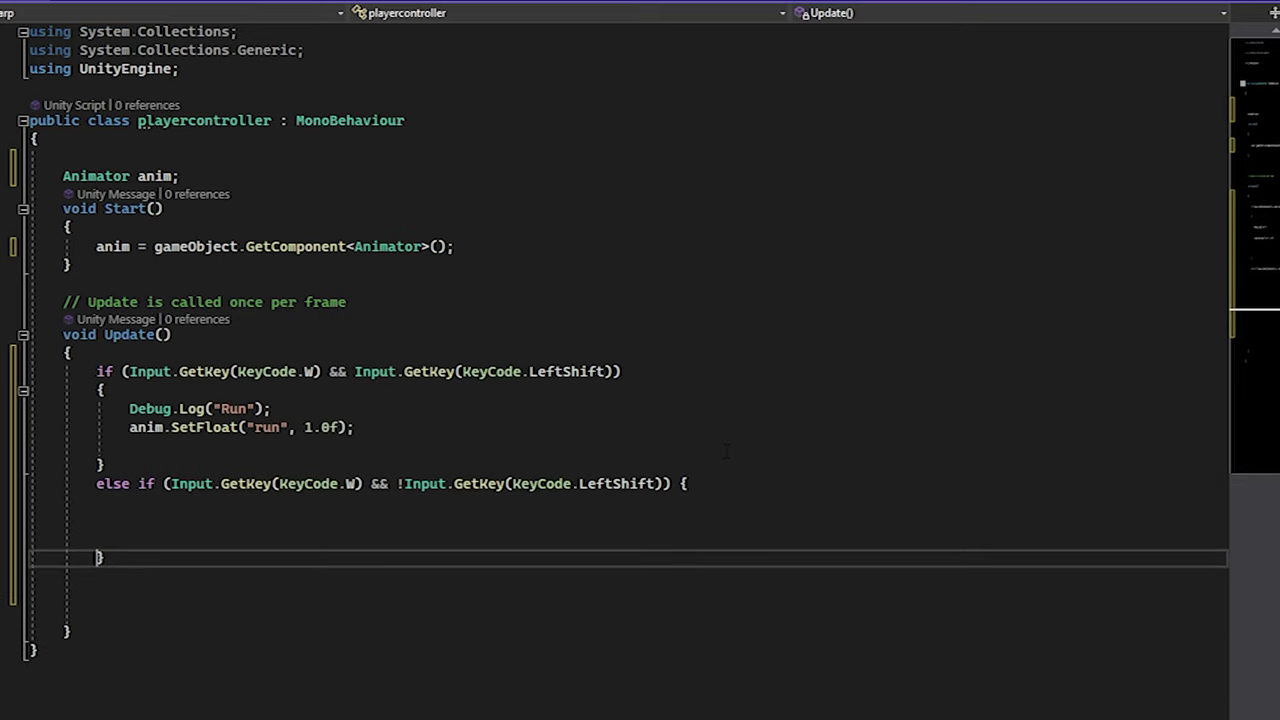
Step: Log "walk" with Debug.Log inside the new else-if branch
key("Up")
key("Up")
key("Up")
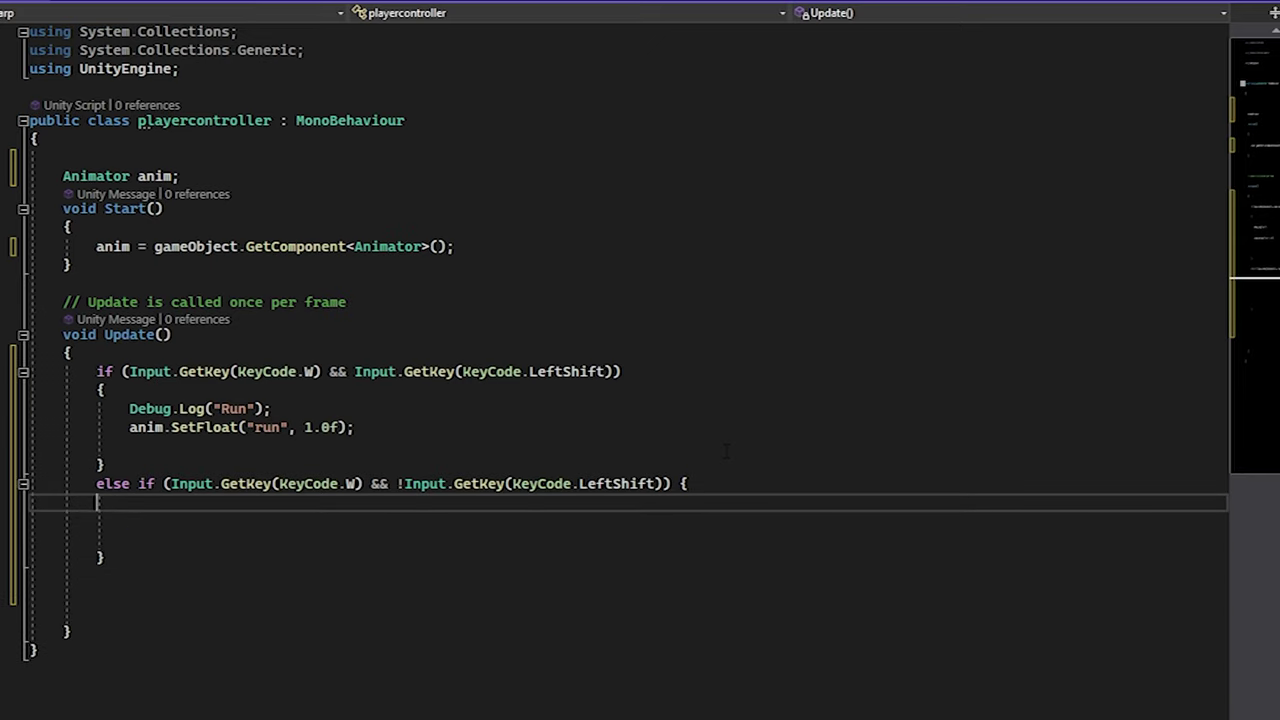
key("Tab")
type("debug")
key("Tab")
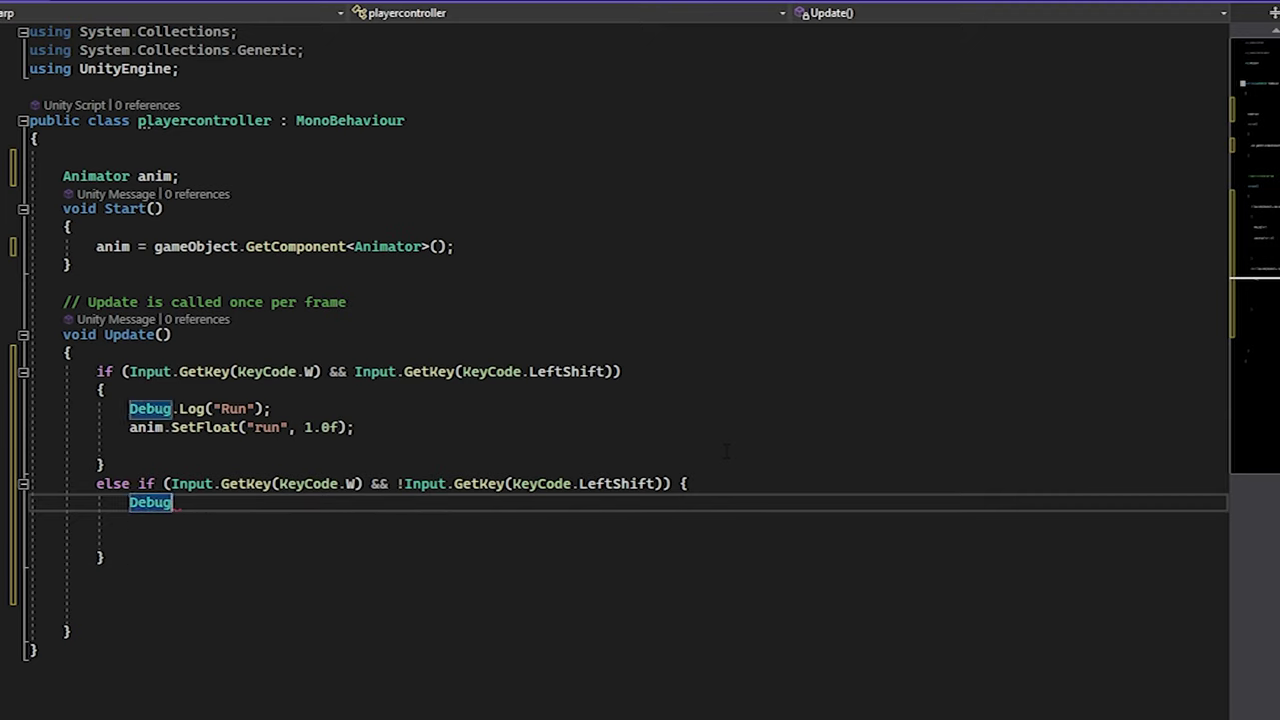
type(".log")
key("Tab")
type("(\"malk")
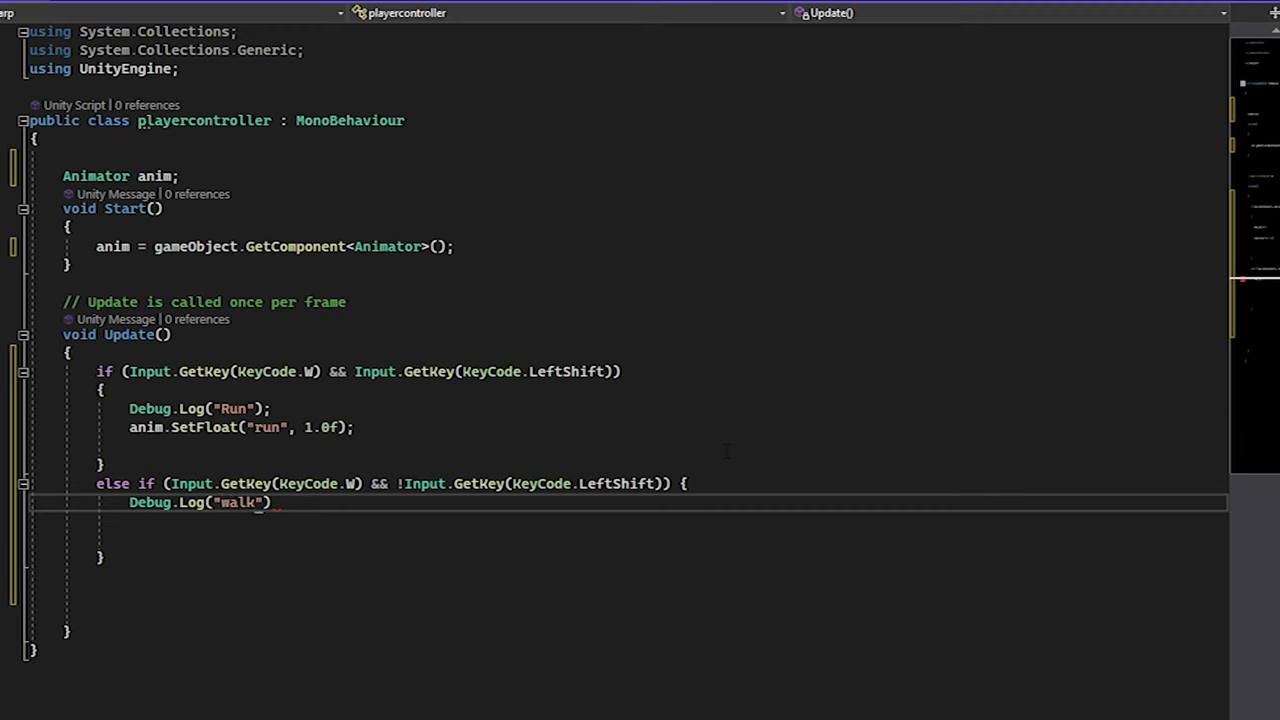
type("\");")
Step: Add anim.SetFloat("run", 0.5f); to the walk branch and open an else block
key("Return")
type("anim")
key("Escape")
type(".set")
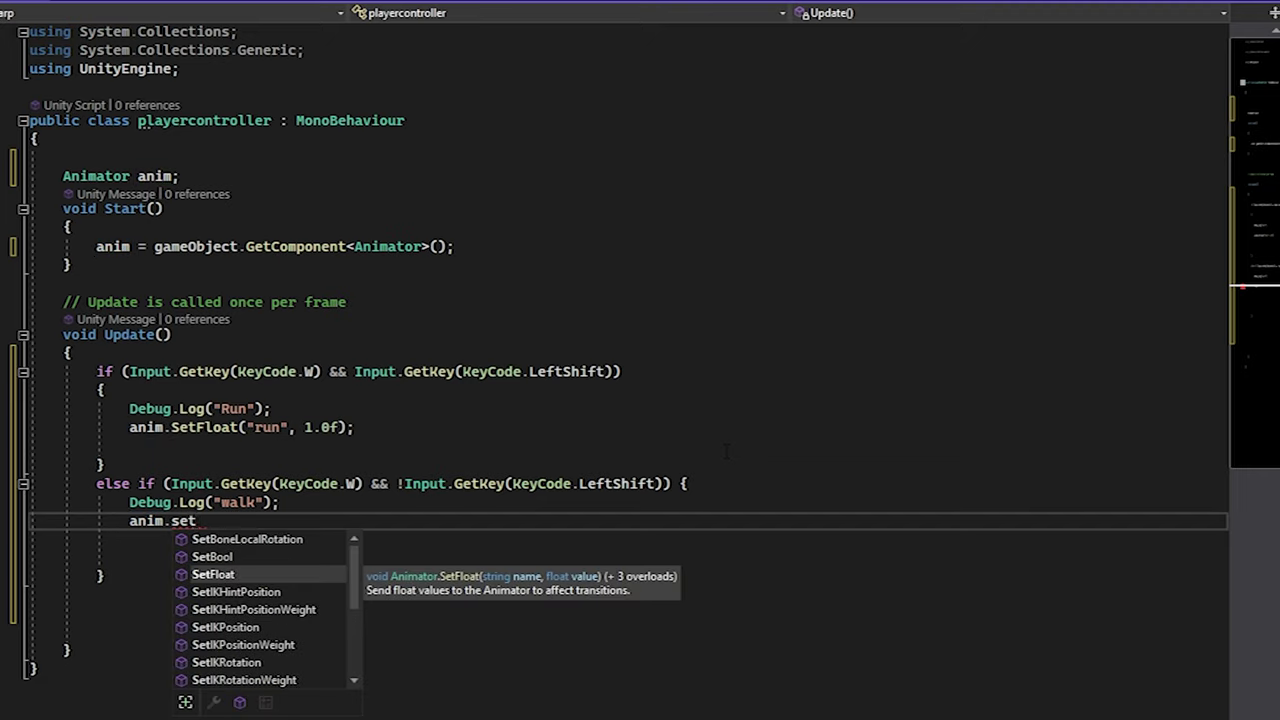
key("Tab")
type("(\"run")
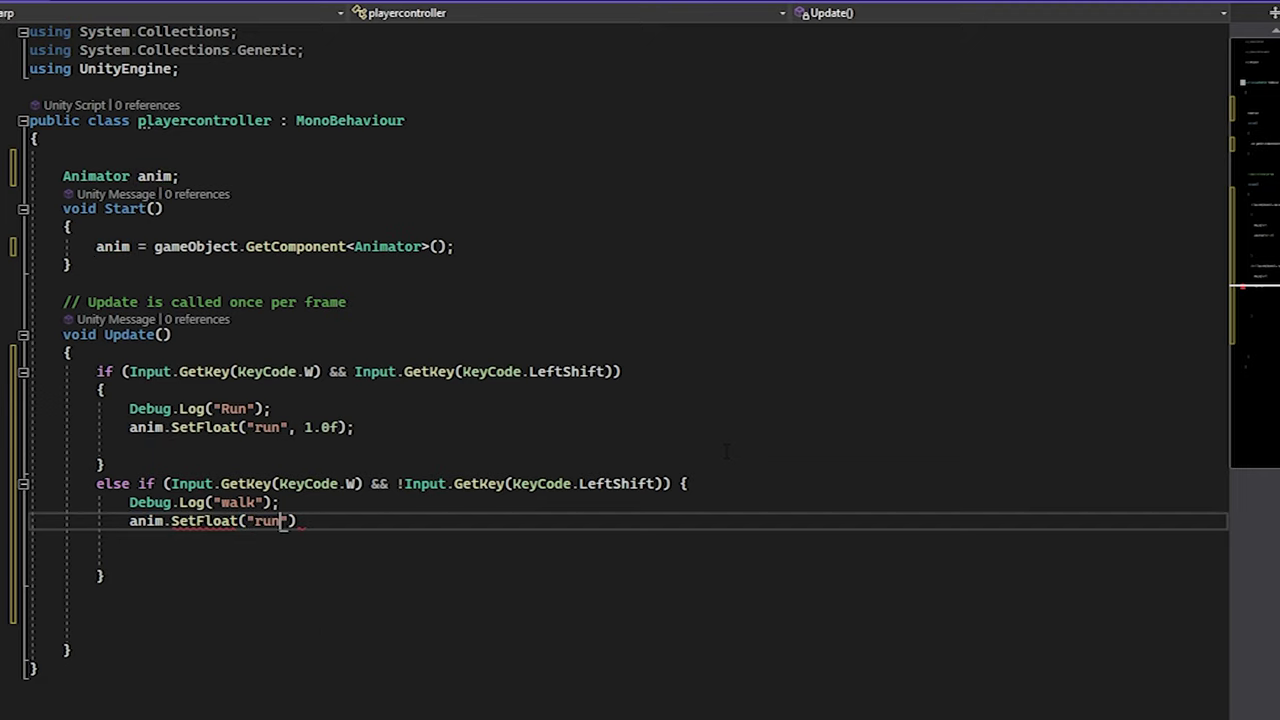
type("\", 0.5f);")
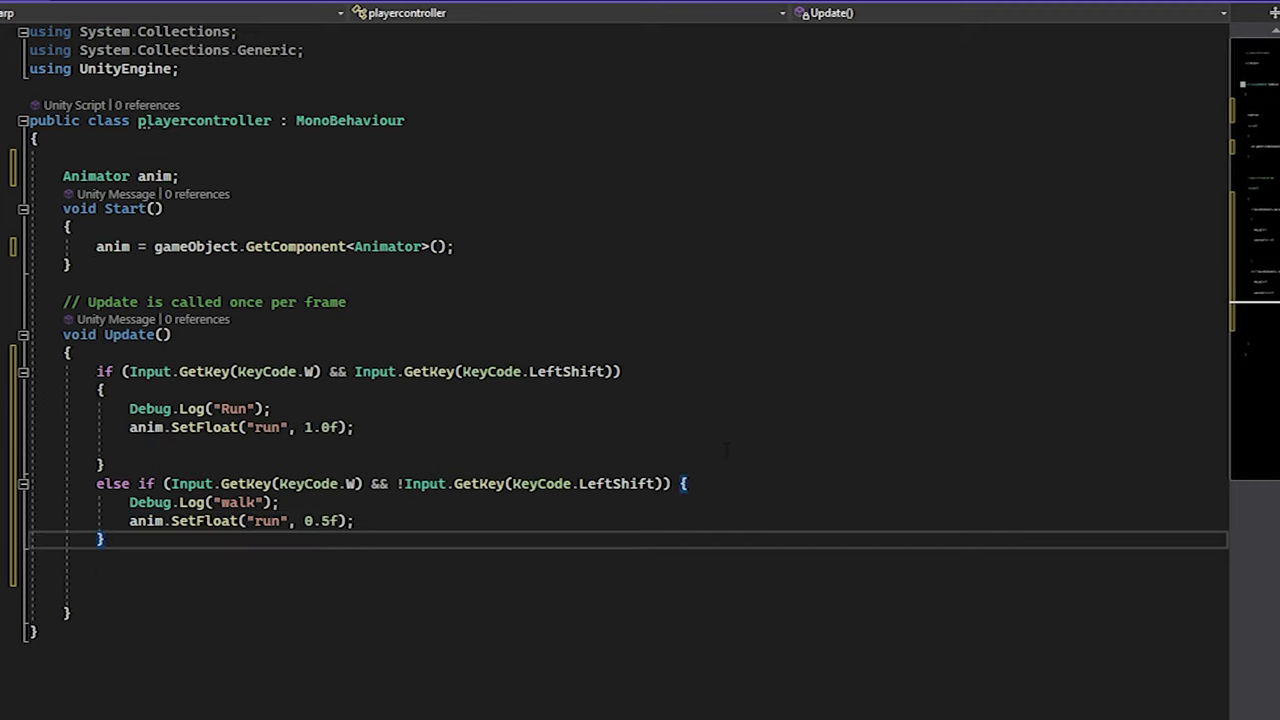
type(" } else")
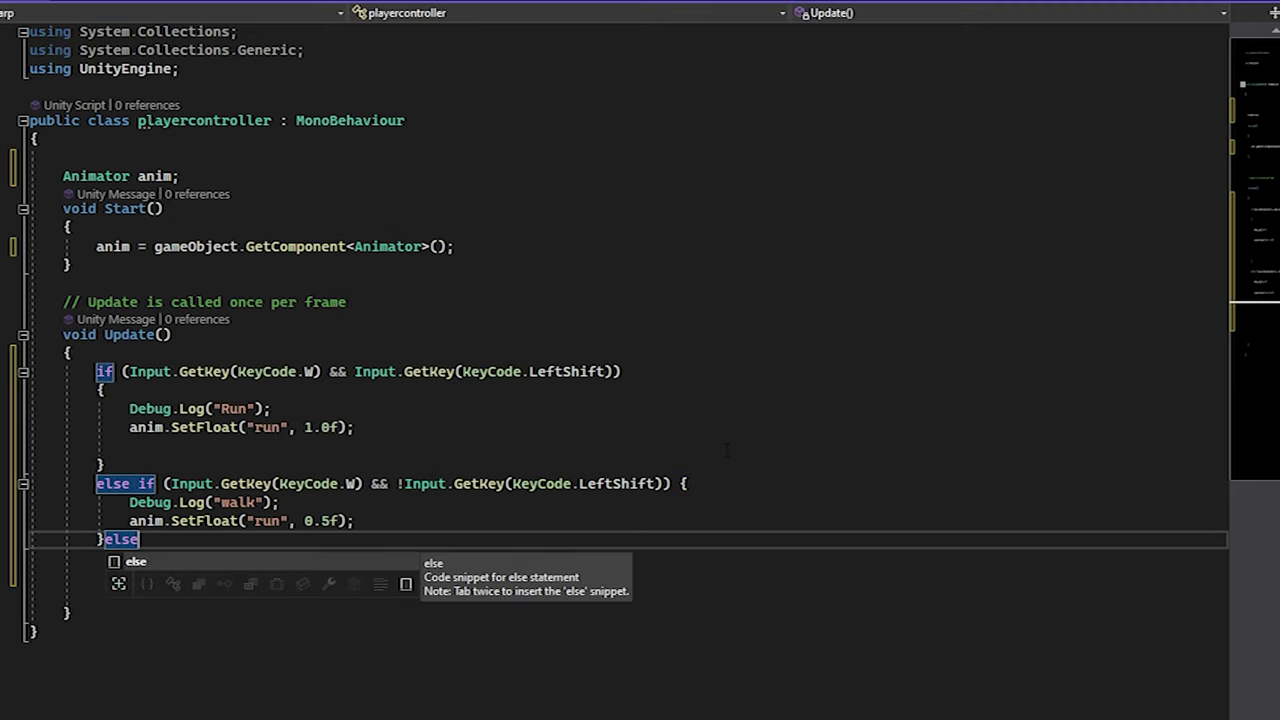
type(" {")
Step: Add Debug.Log("idle"); inside the else block
key("Return")
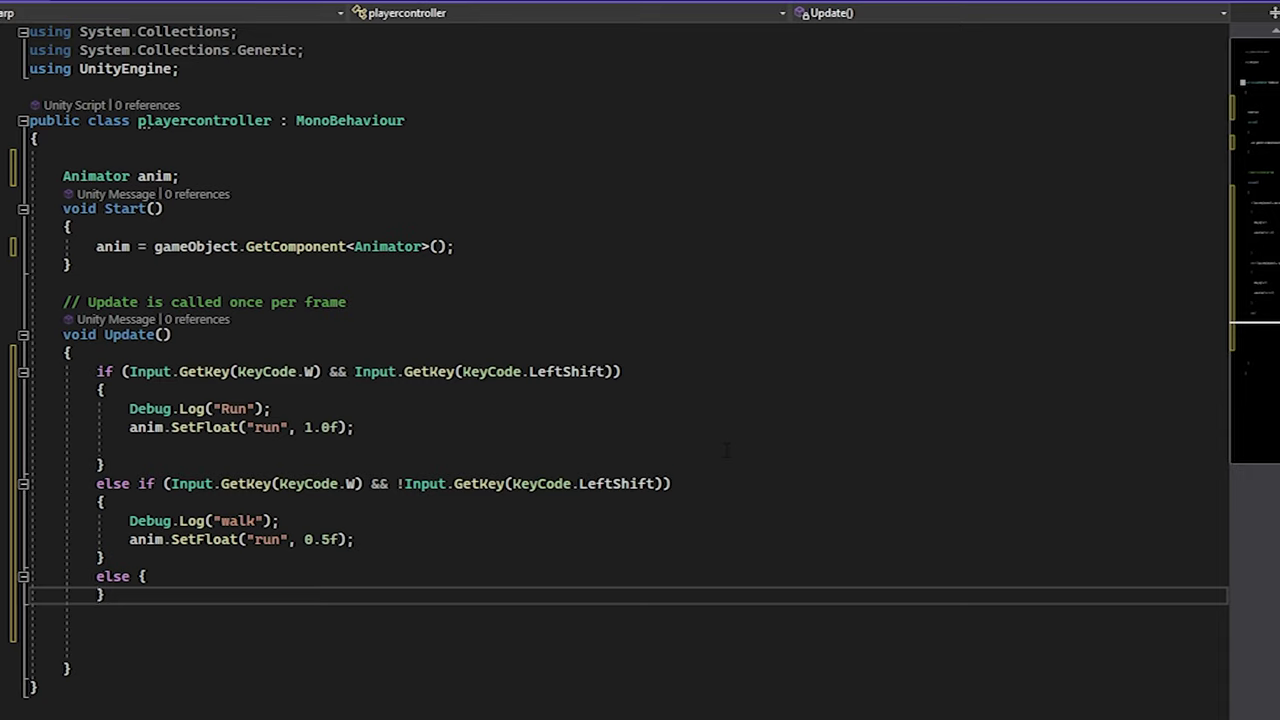
key("Return")
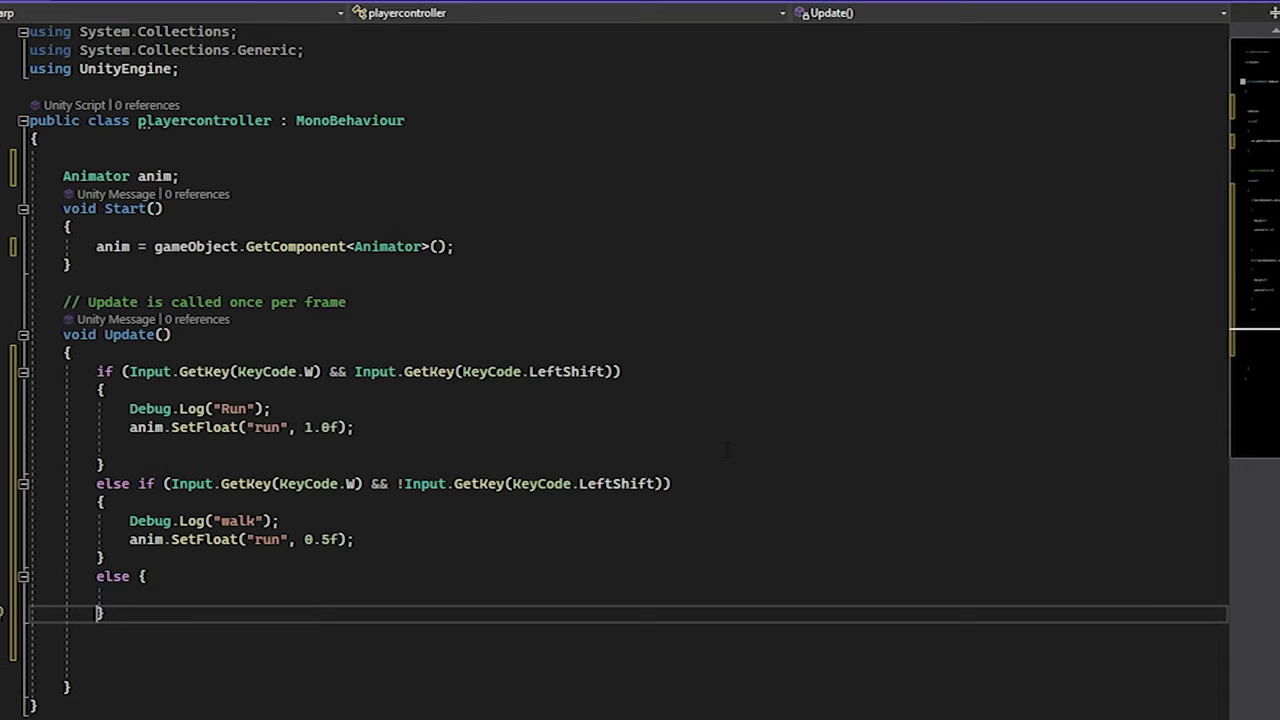
key("Up")
type("Debug.Log")
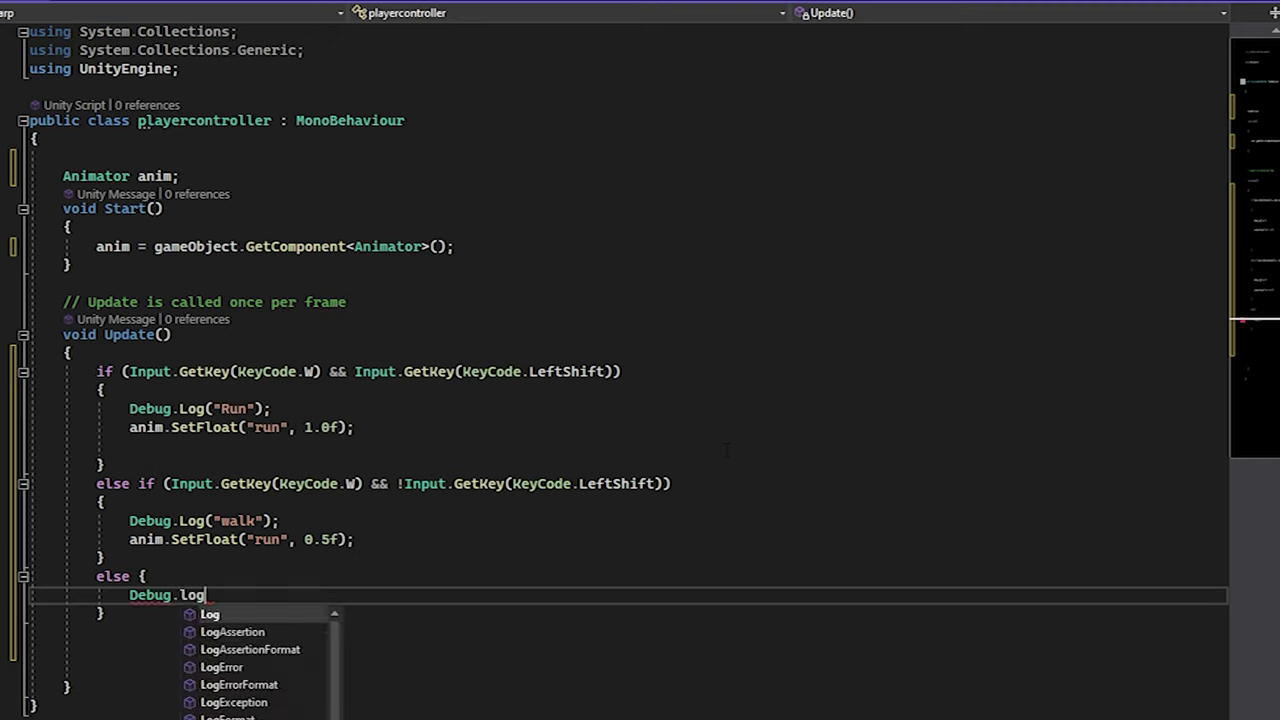
key("Escape")
type("(\"idle\");")
key("Return")
Step: Add anim.SetFloat("run", 0.0f); below the idle log and save the script
type("anim")
key("Escape")
type(".SetFloat()")
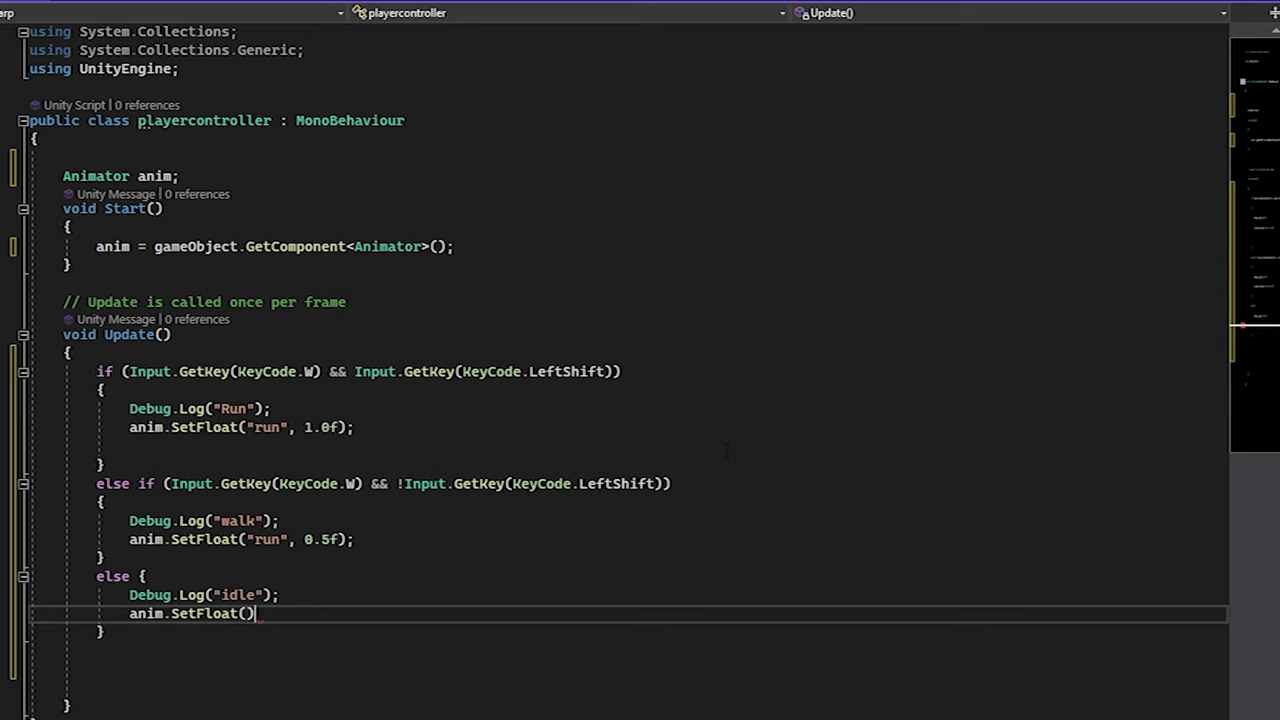
type("\"run\"")
type(", 0f")
key("Left")
key("Left")
key("BackSpace")
type(".0")
key("End")
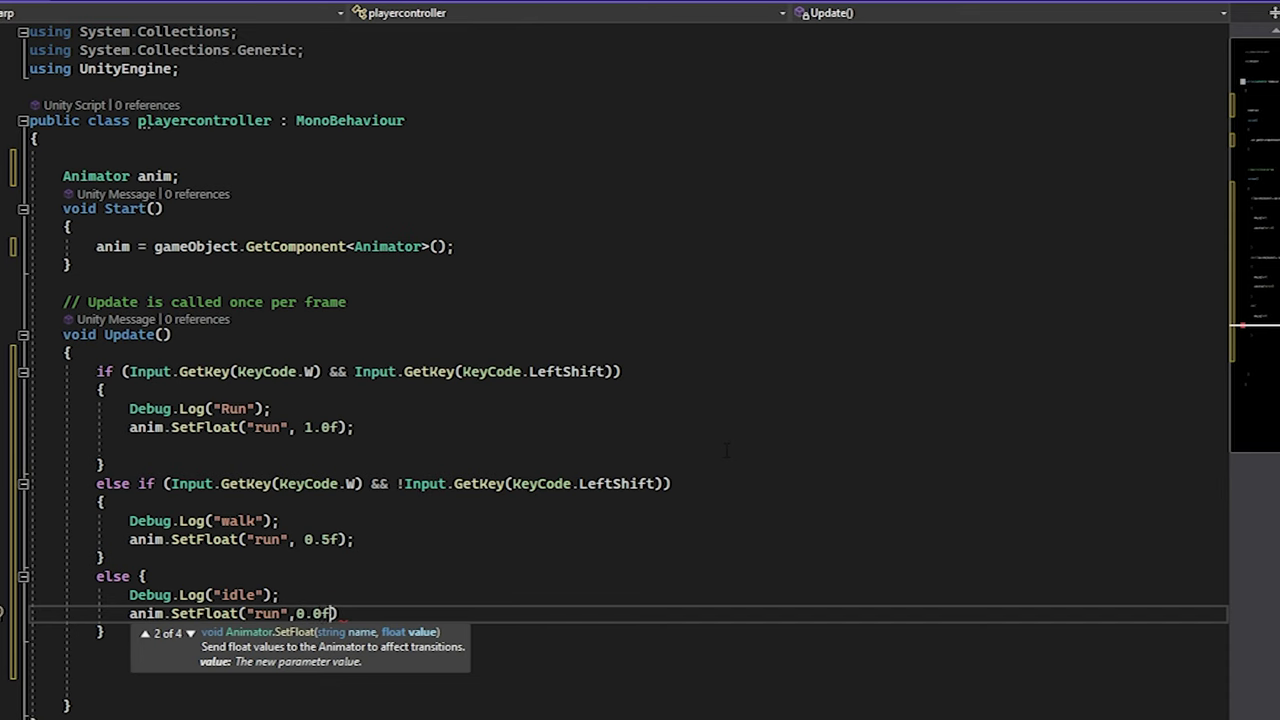
type(";")
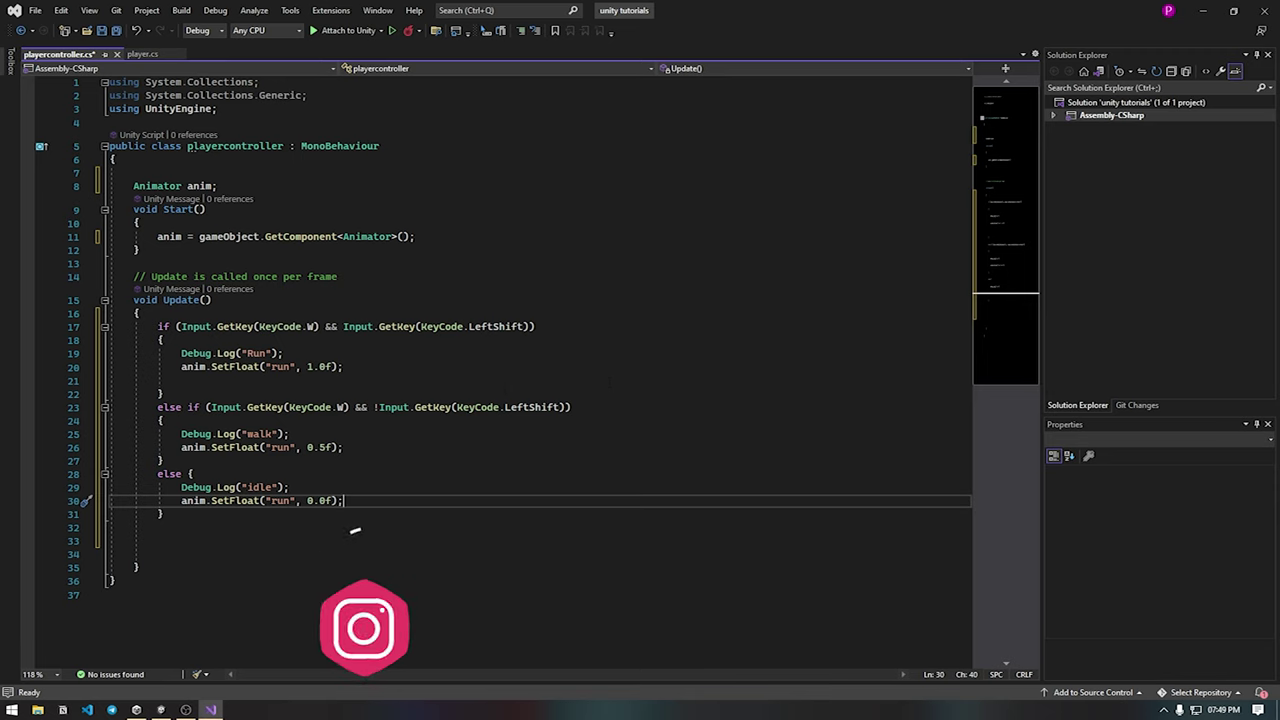
key("ctrl+s")
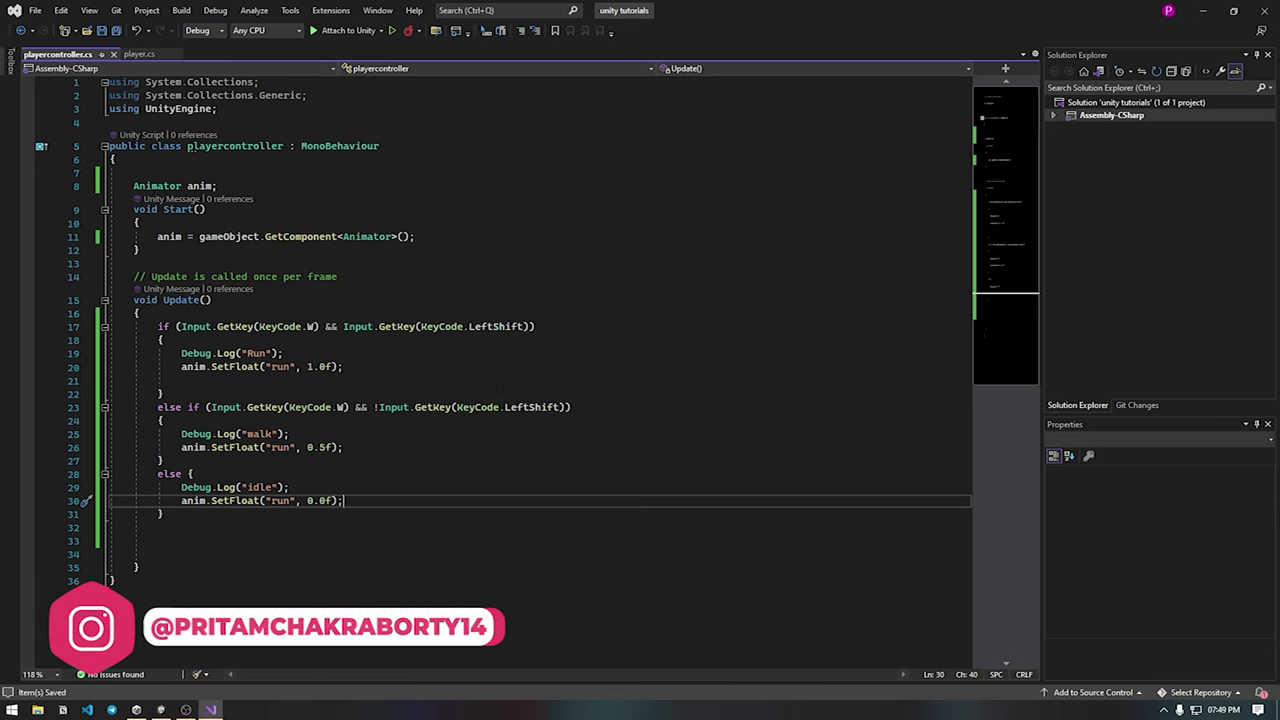
Step: In Unity, view the Player's Blend Tree motions, reselect Player, and start Play mode
mouse_move(158, 710)
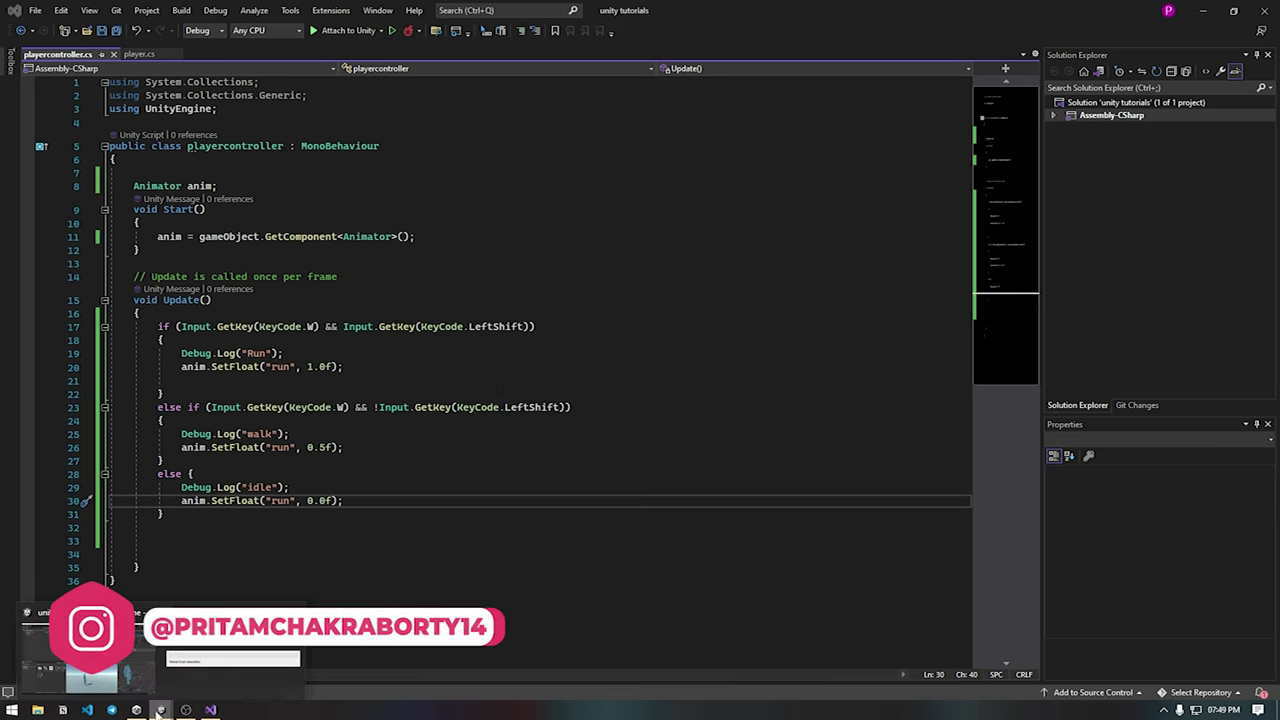
left_click(158, 710)
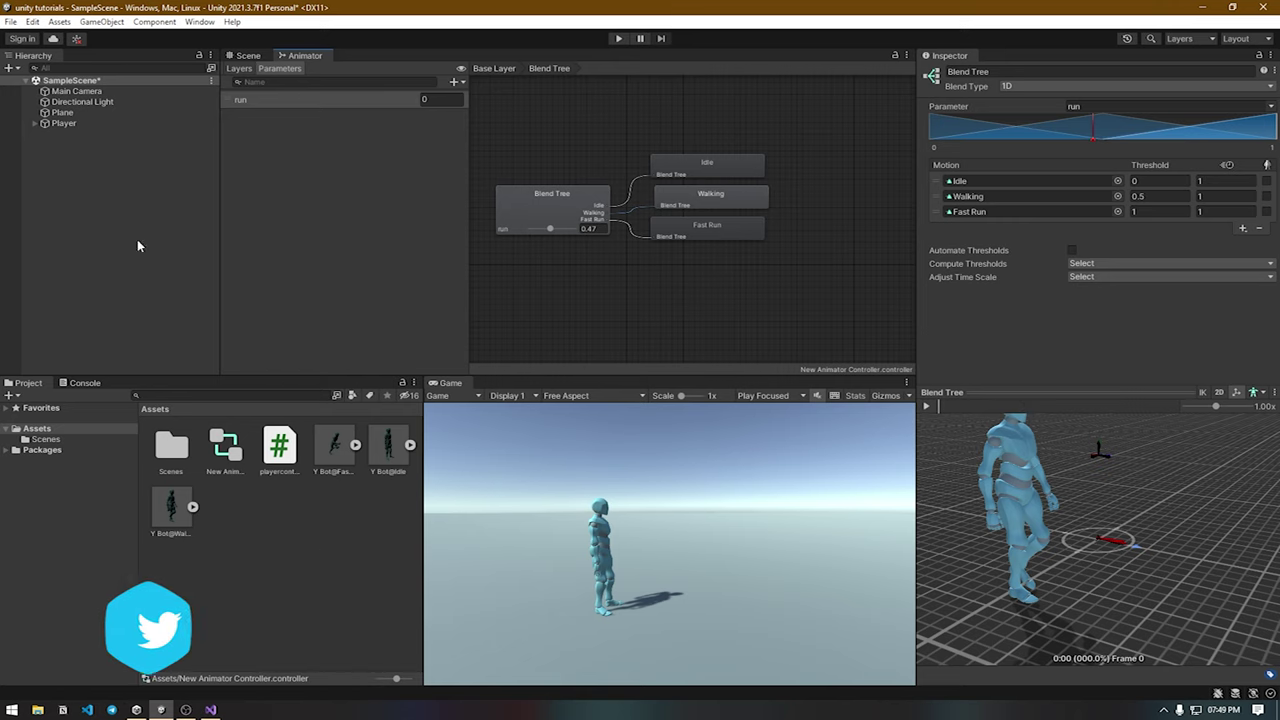
left_click(63, 123)
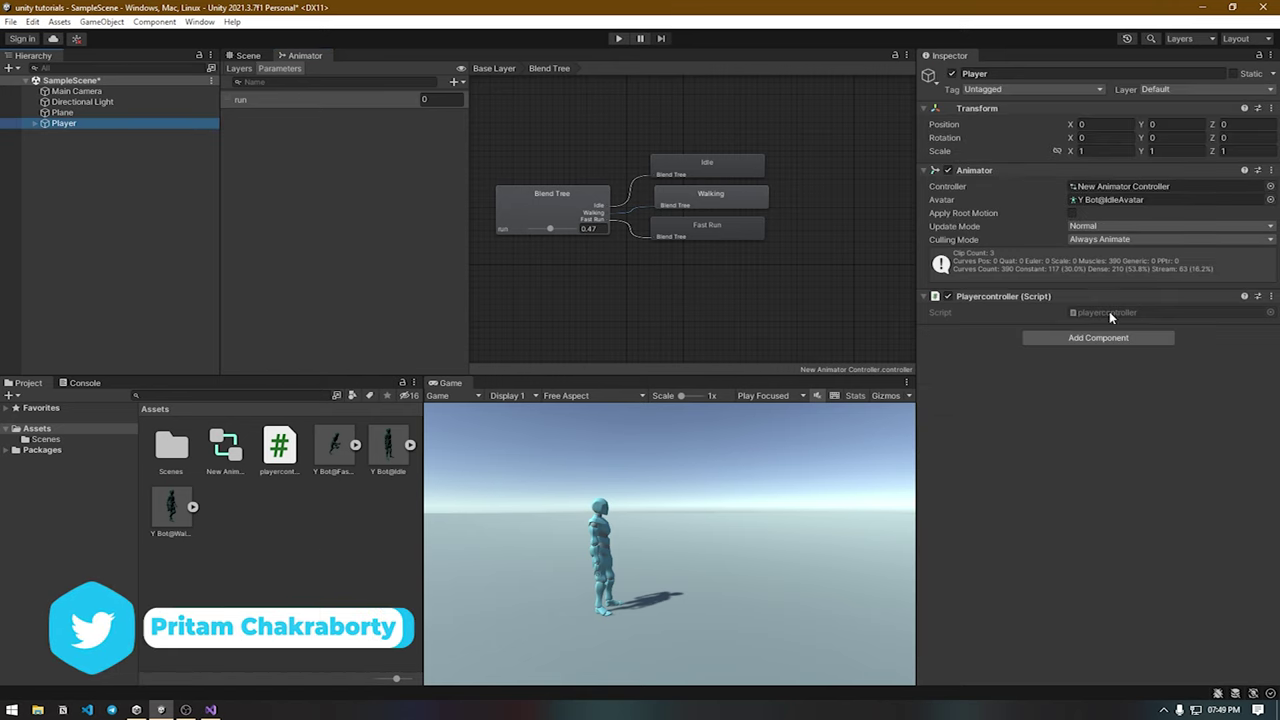
left_click(553, 205)
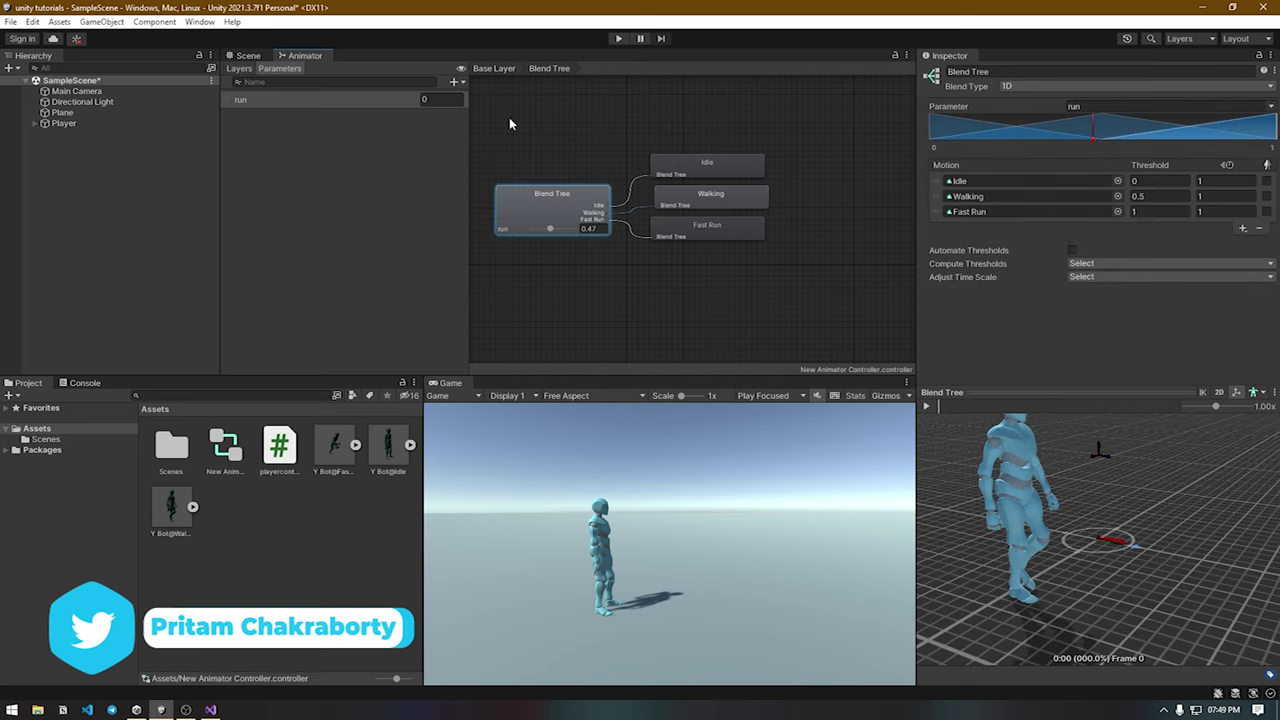
left_click(63, 166)
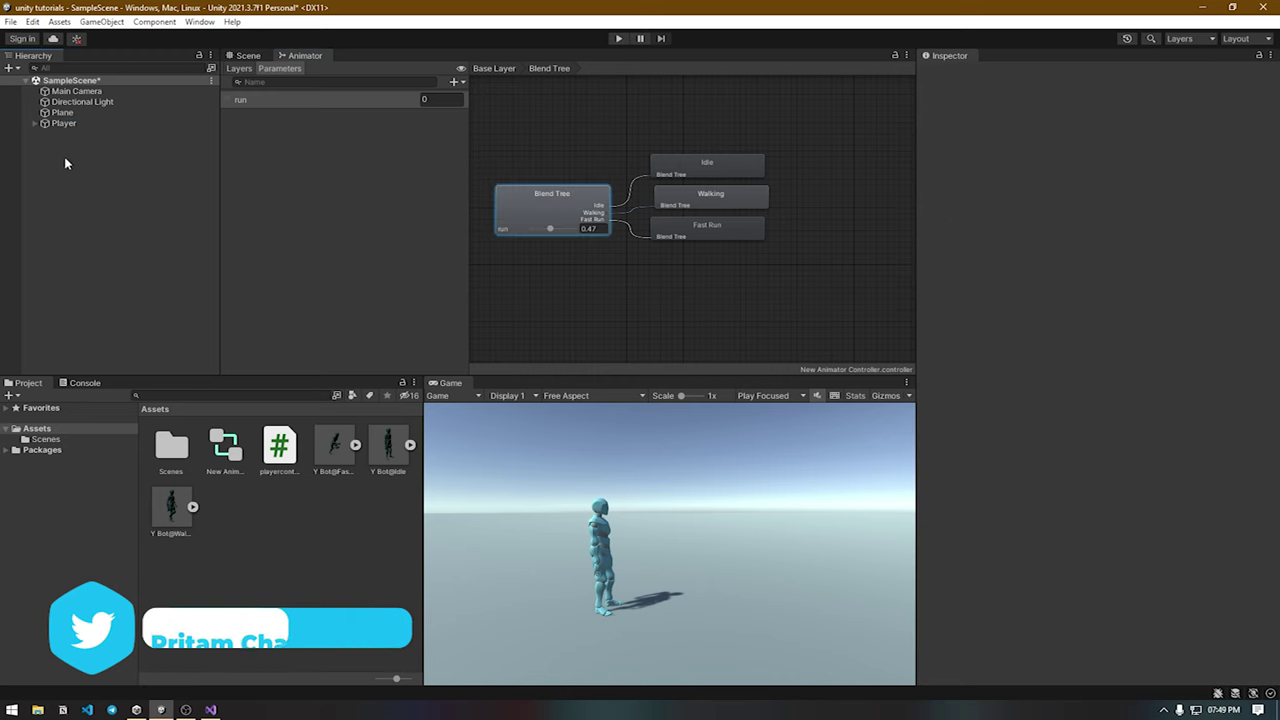
left_click(63, 123)
left_click(618, 38)
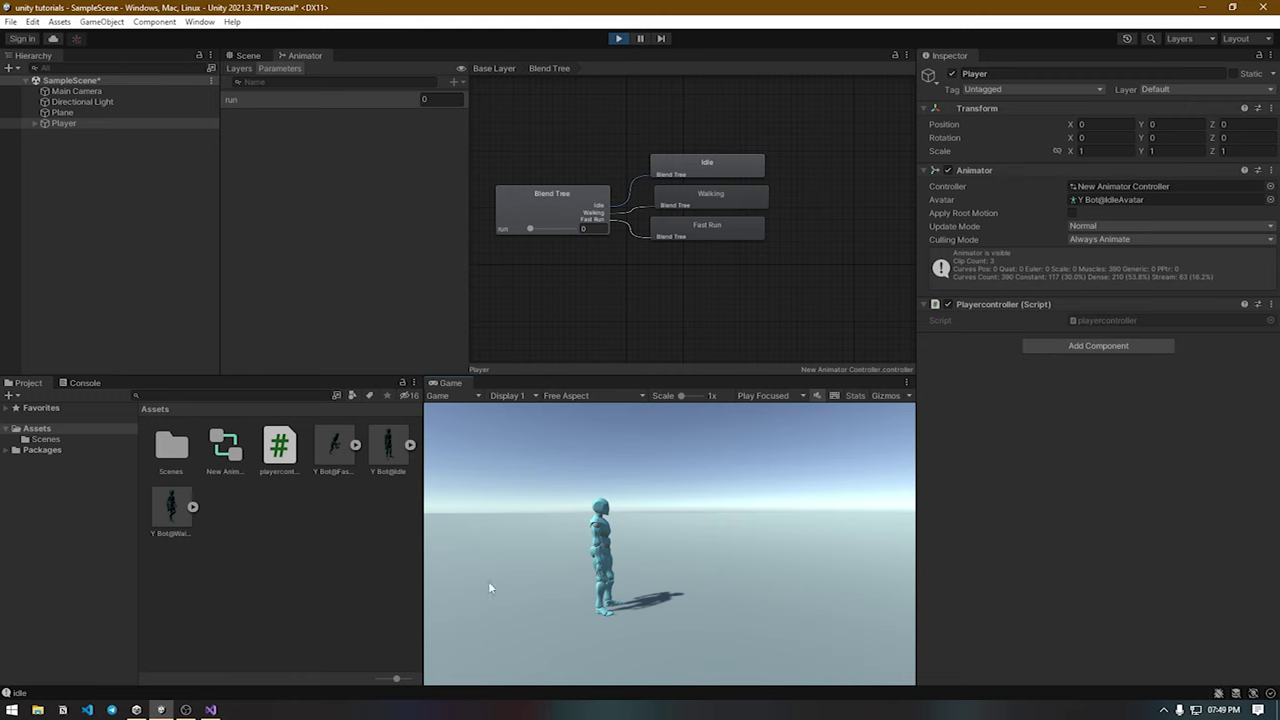
Step: With the Console visible, test walk (W) and run (W+Left Shift), then stop Play mode
left_click(86, 382)
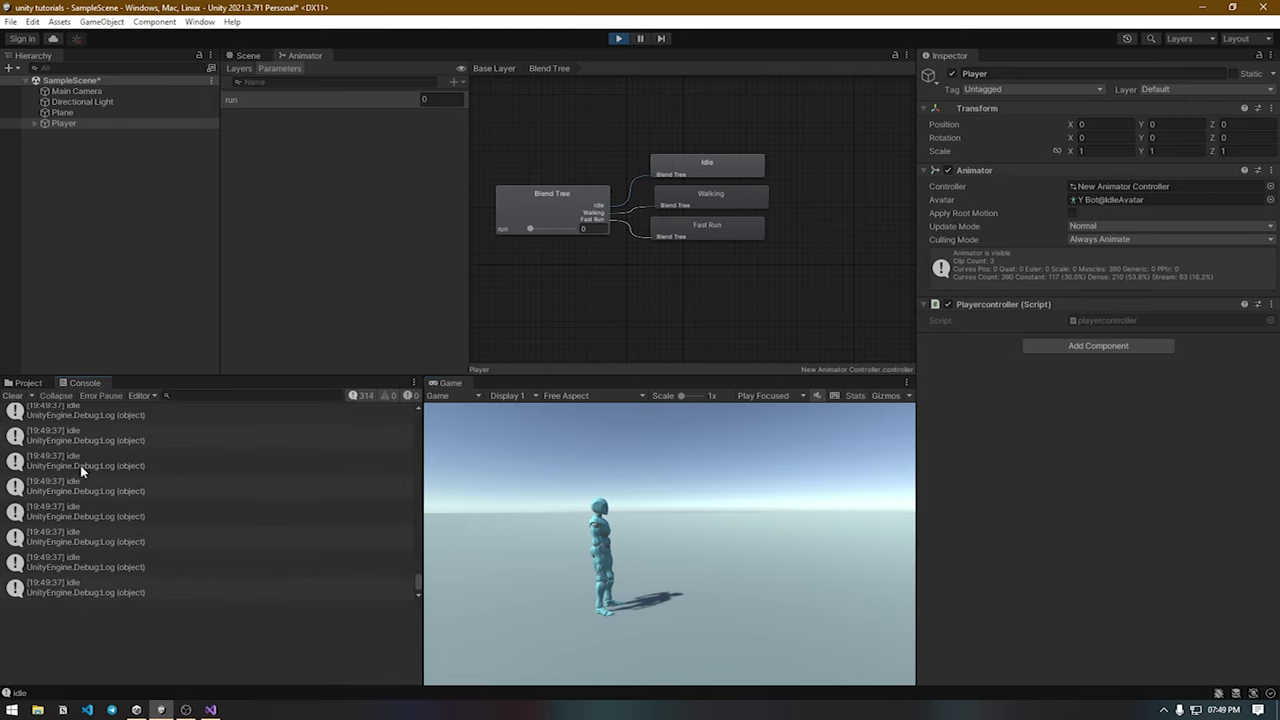
key("w")
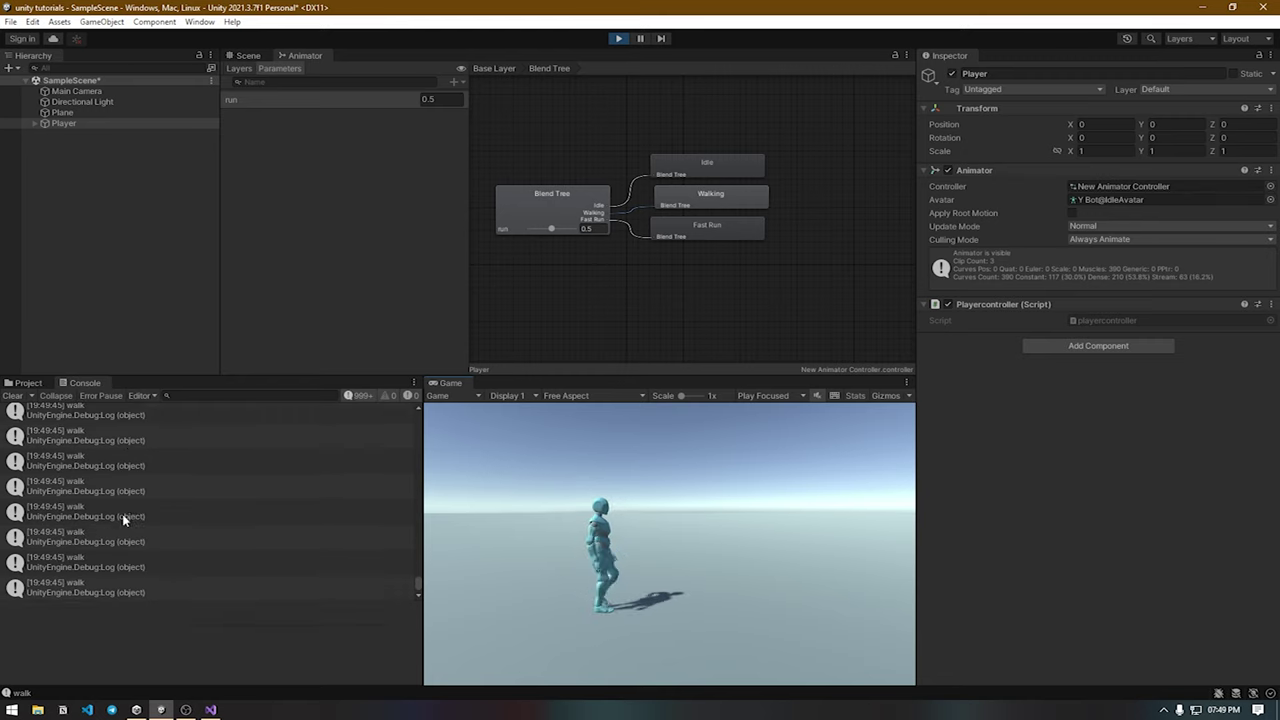
key("shift")
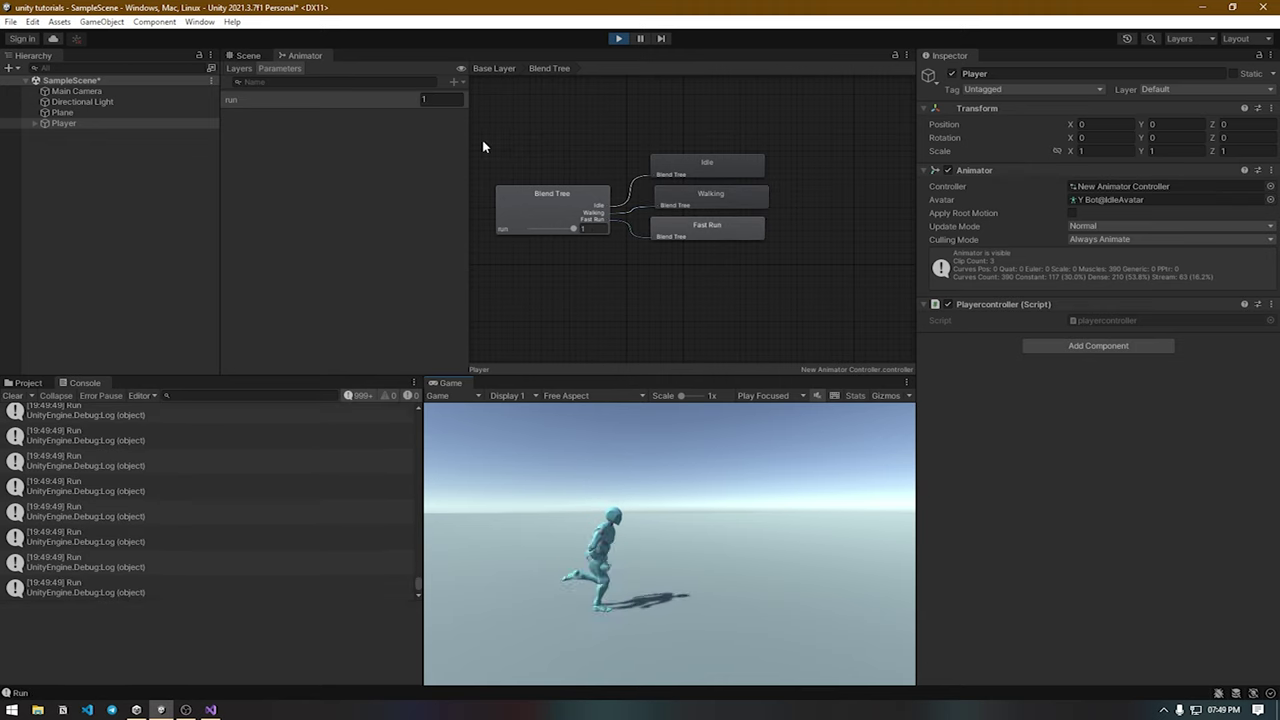
key("w")
key("w")
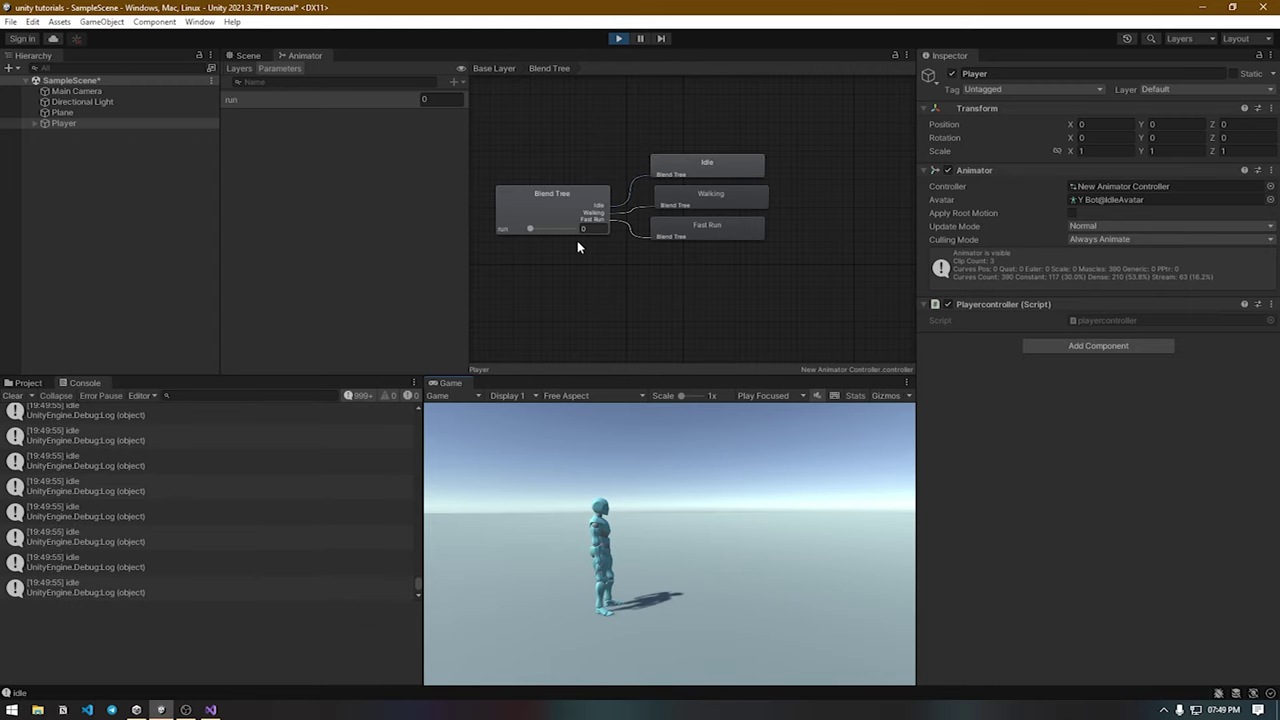
left_click(620, 39)
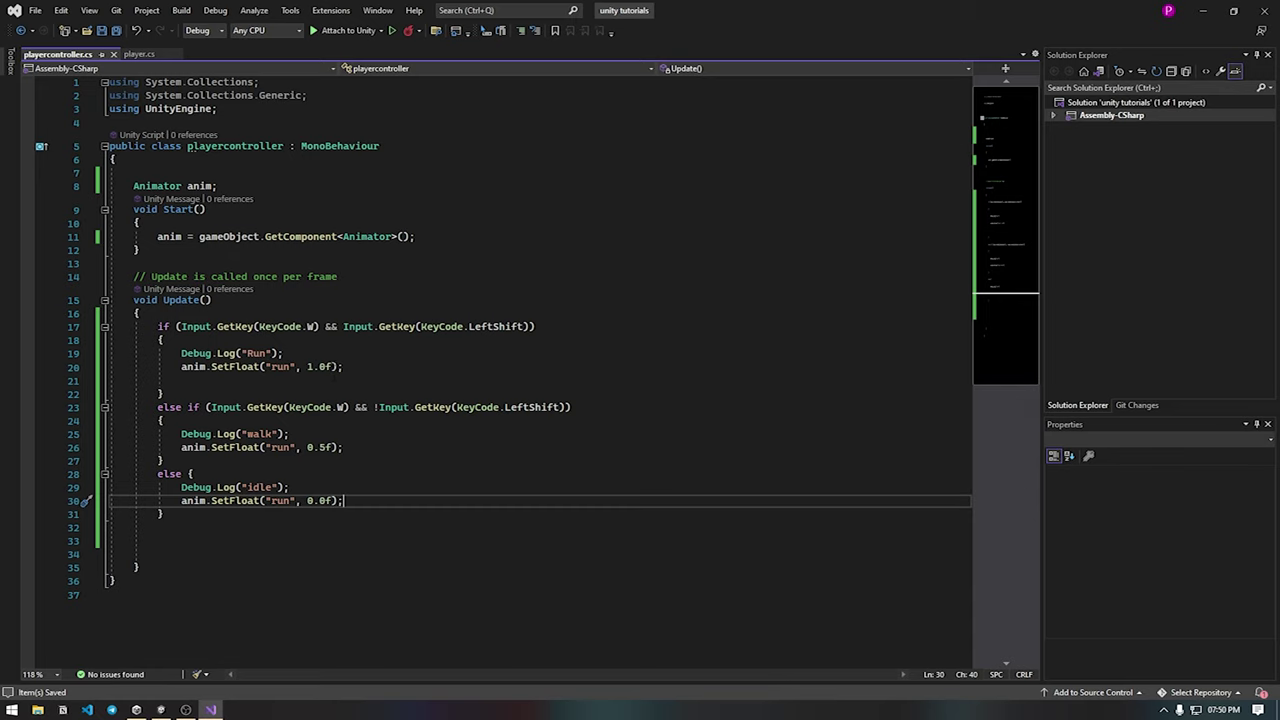
Step: Add 0.1f damping and Time.deltaTime arguments to the run SetFloat call on line 20
left_click(331, 367)
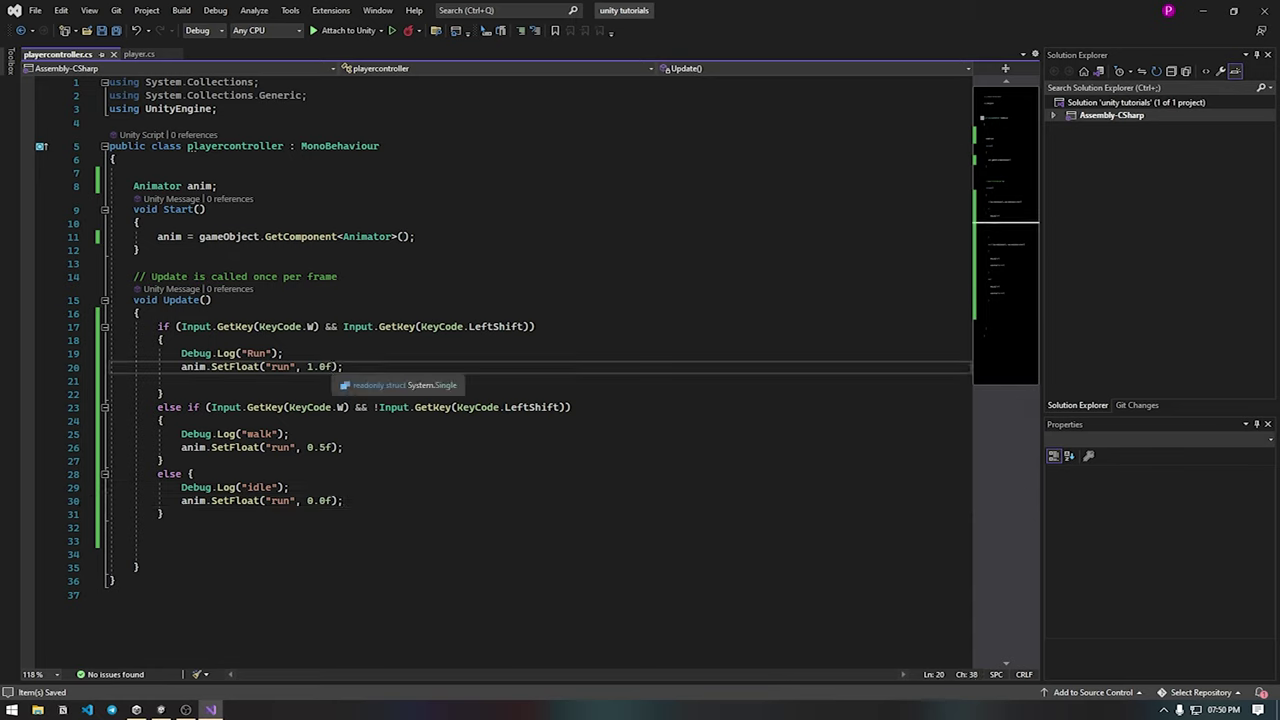
type(",")
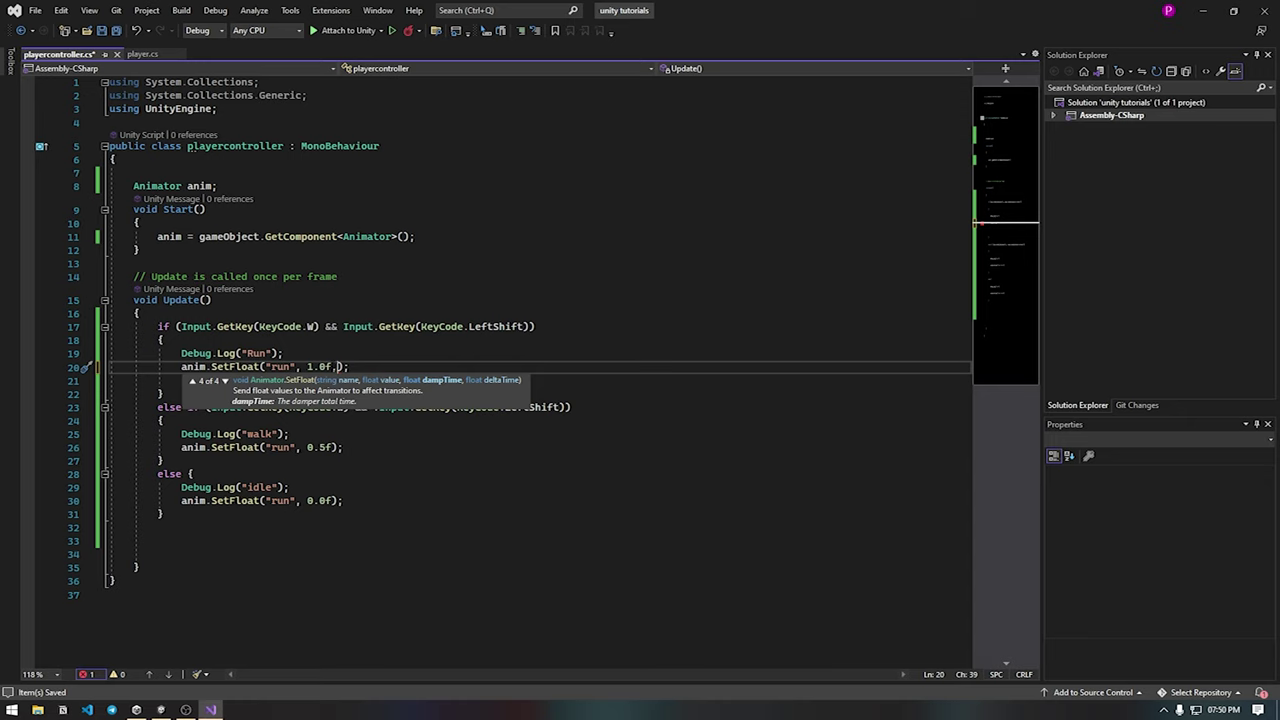
type("0.15f,time")
key("Tab")
type(".de")
key("Tab")
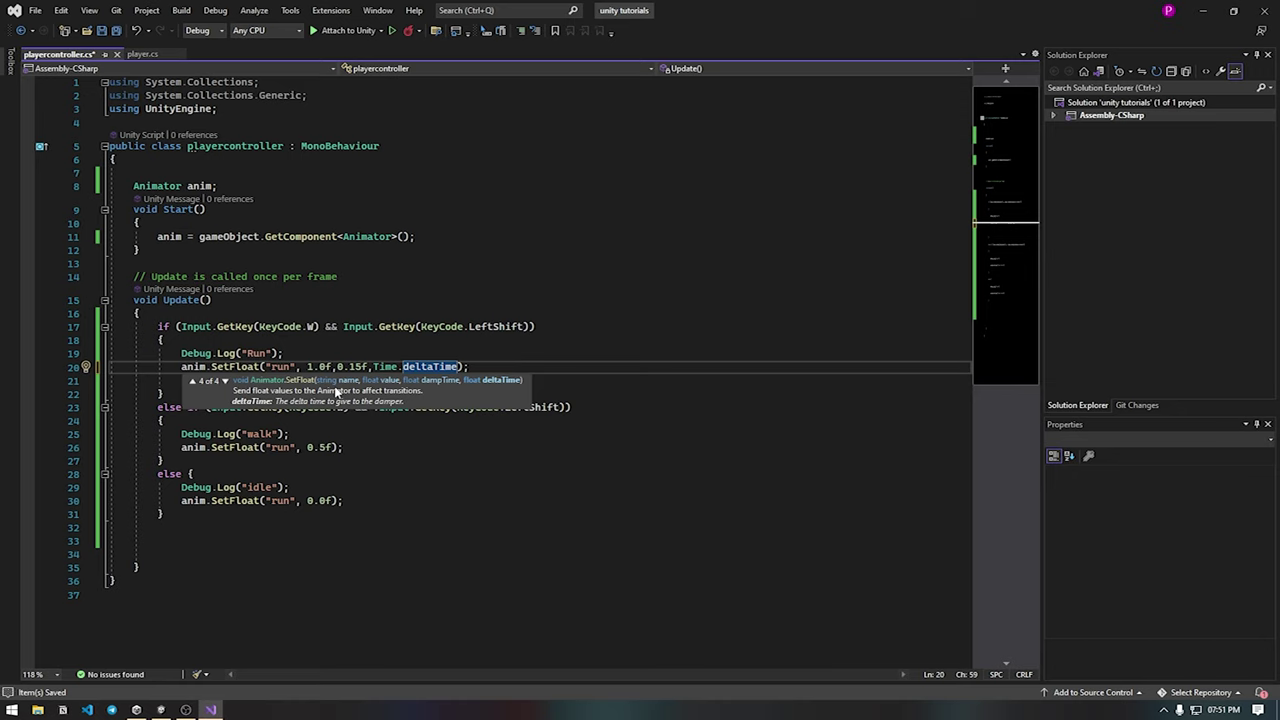
left_click(284, 353)
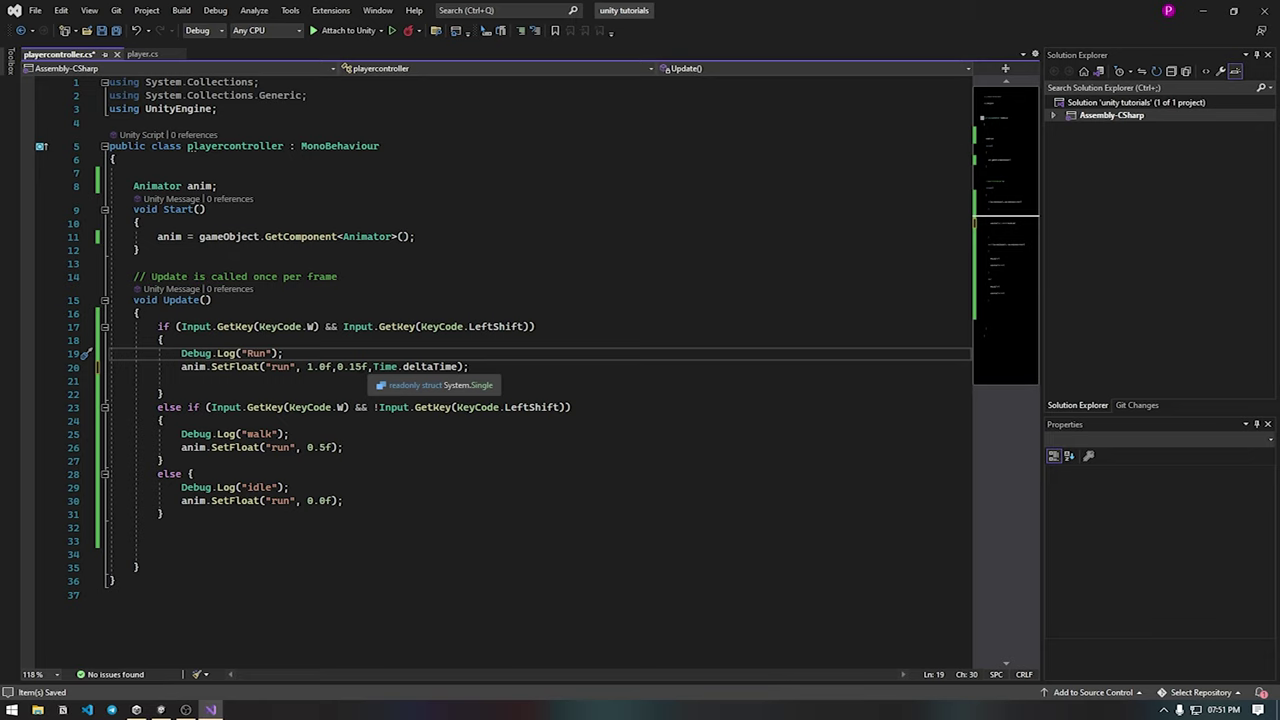
left_click(361, 366)
key("BackSpace")
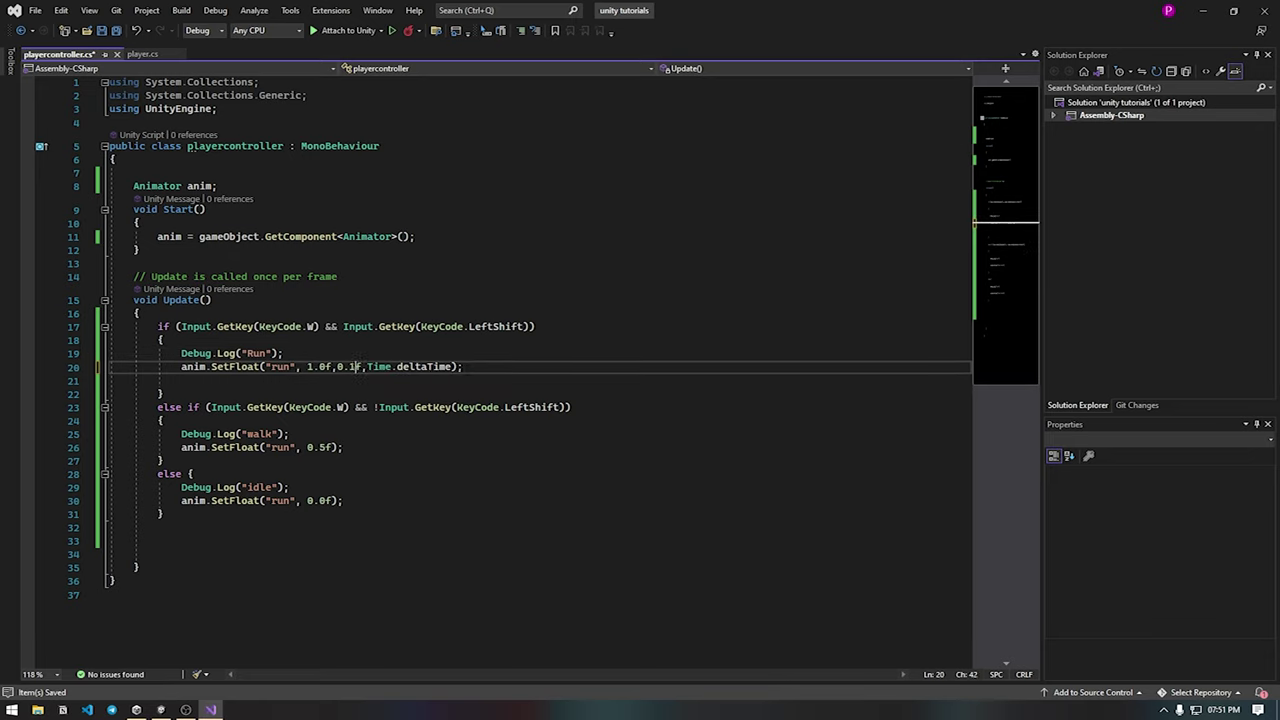
left_click_drag(332, 366, 453, 366)
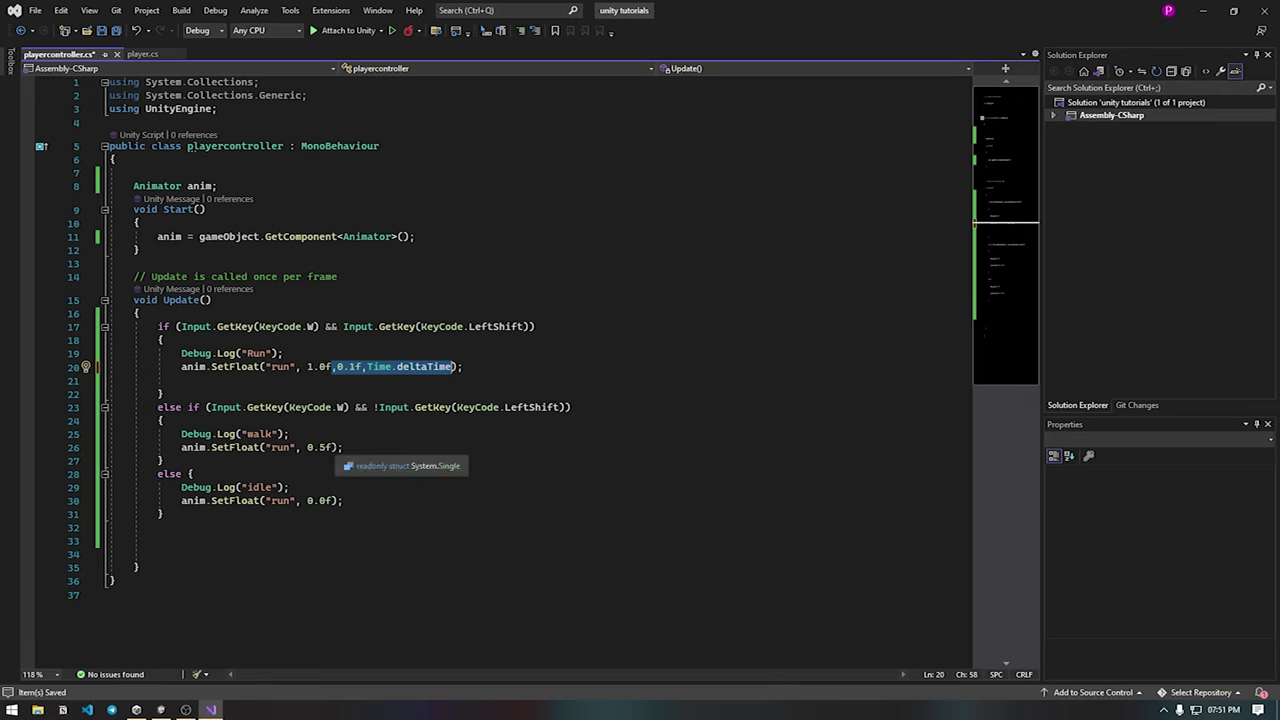
Step: Paste the same damping arguments into the walk and idle SetFloat calls on lines 26 and 30, and save
left_click(333, 447)
type(", 0.1f, Time.deltaTime")
left_click(333, 500)
type(", 0.1f, Time.deltaTime")
key("ctrl+s")
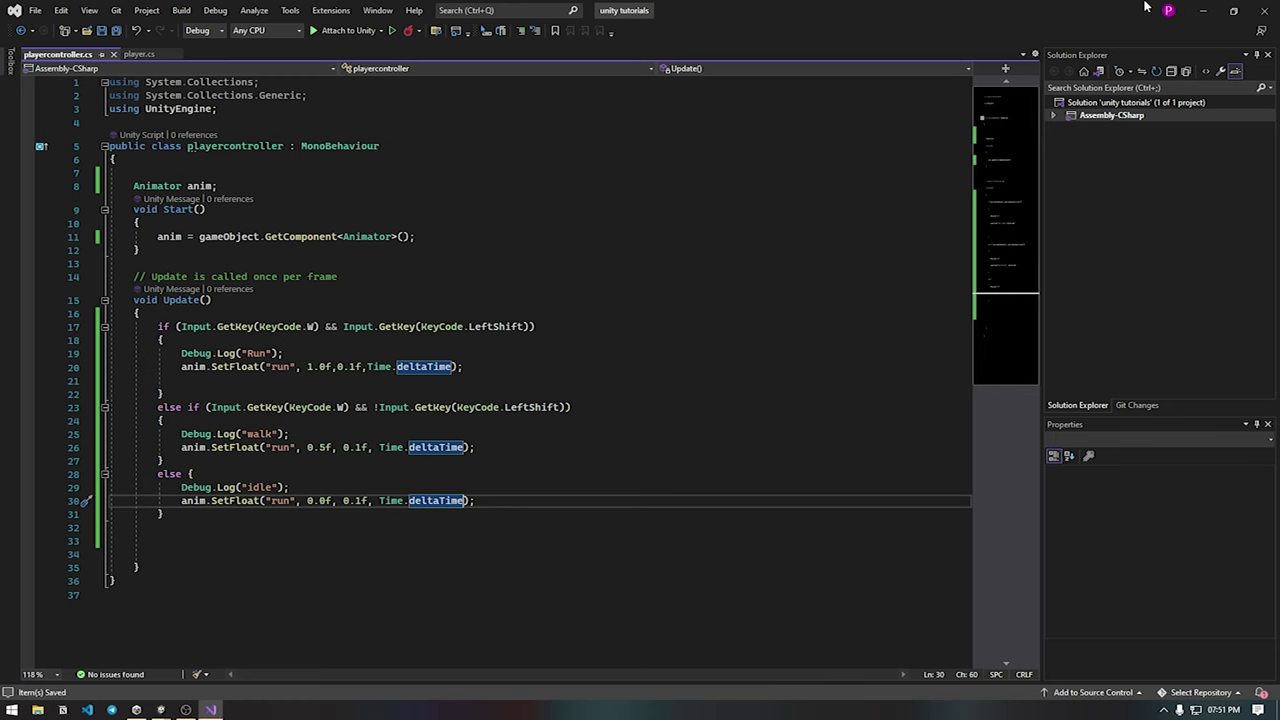
left_click(1203, 10)
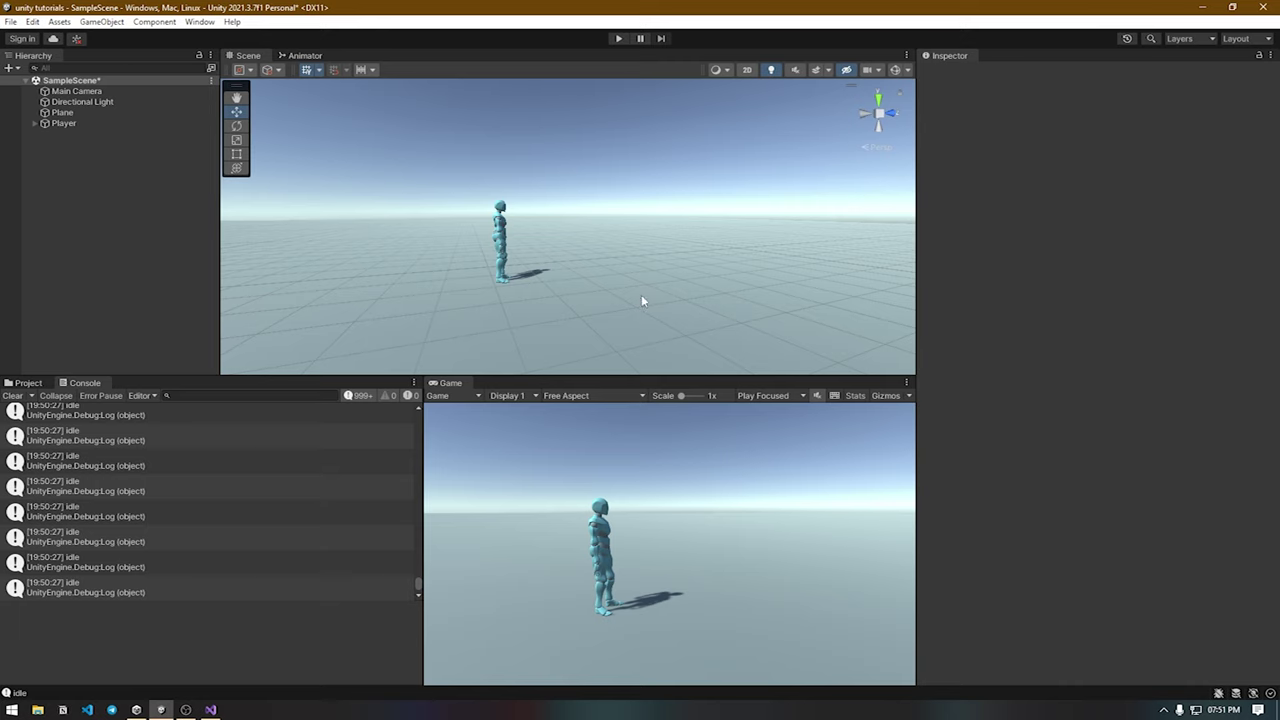
Step: Enter Play mode and drive the character with W and Left Shift, blending between idle, walk and run
left_click(618, 38)
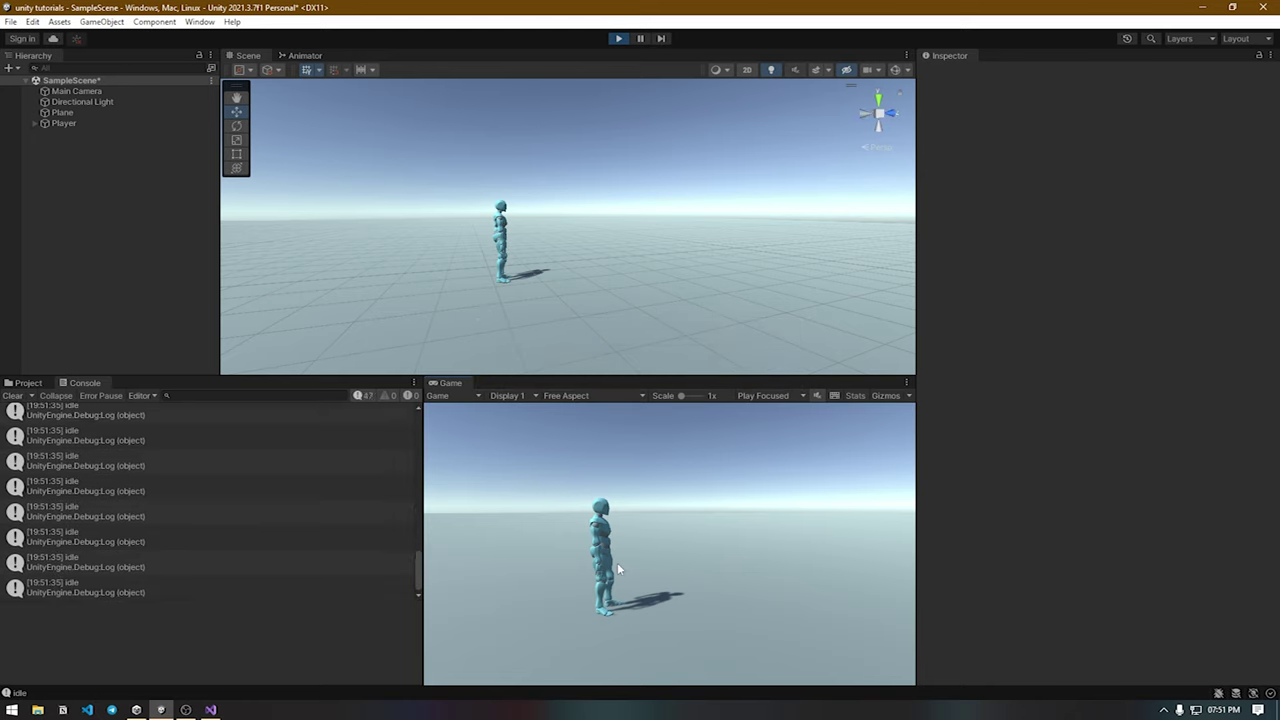
key("w")
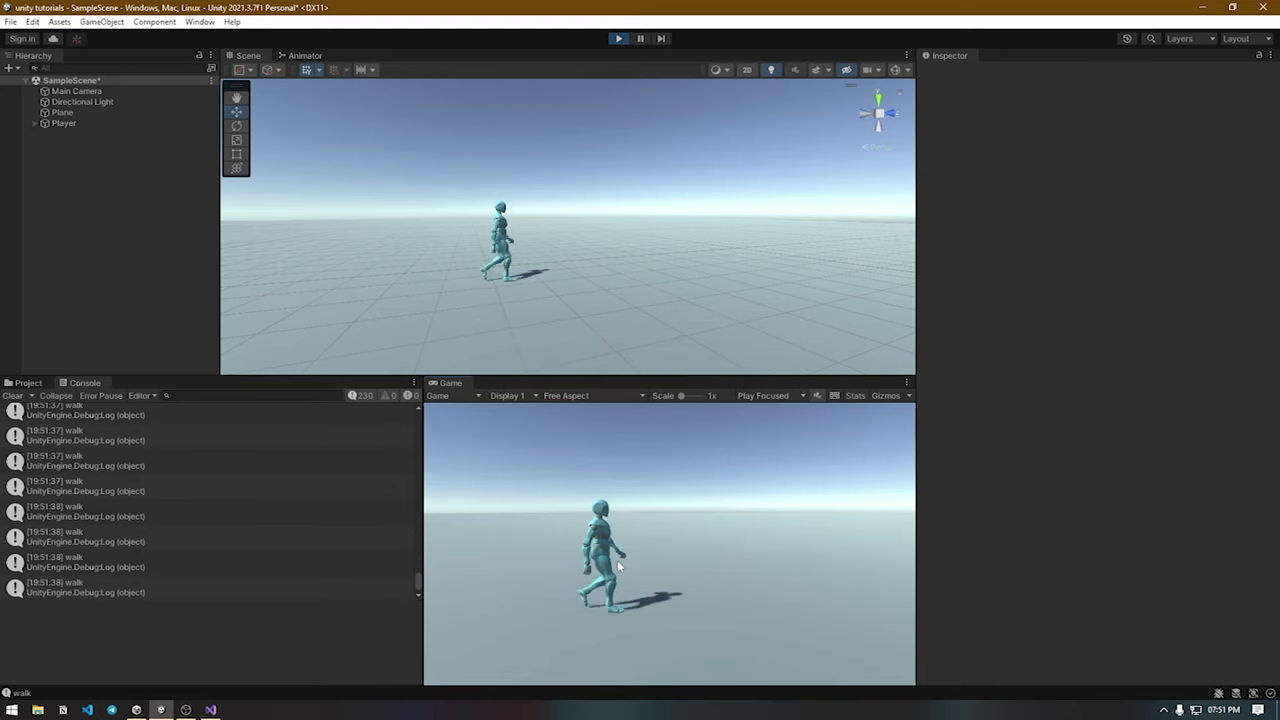
key("shift")
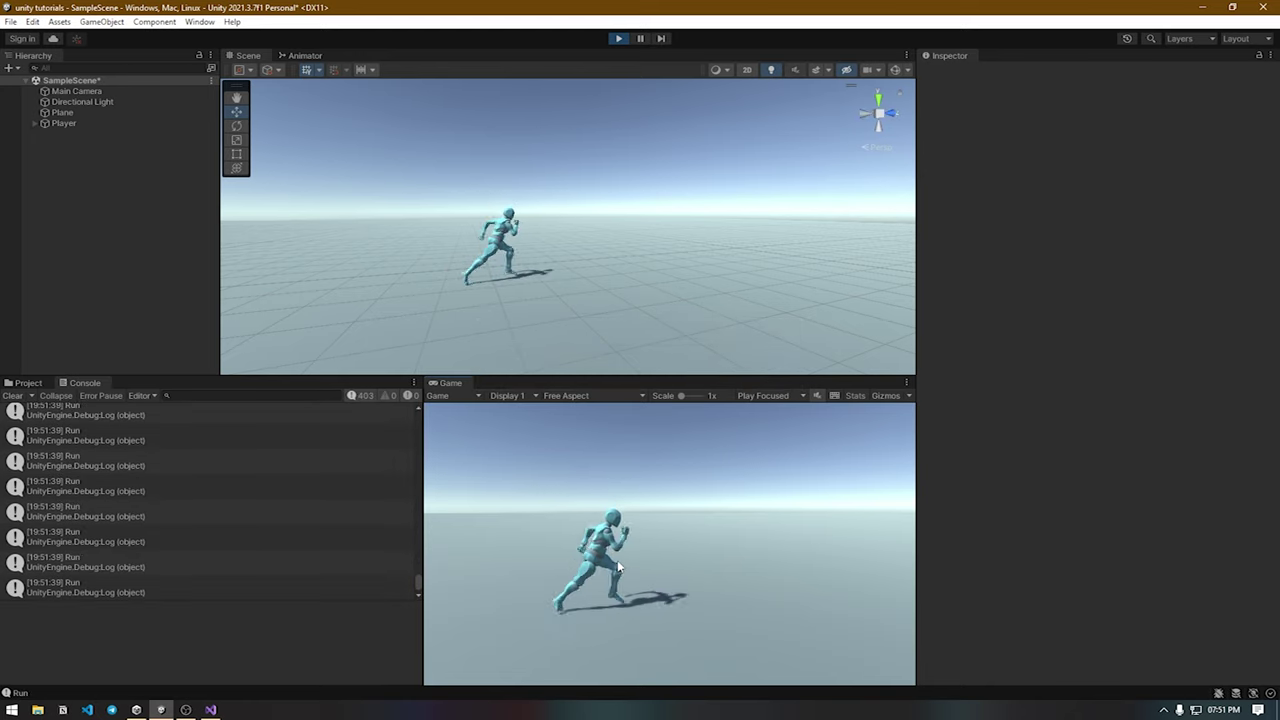
key("shift")
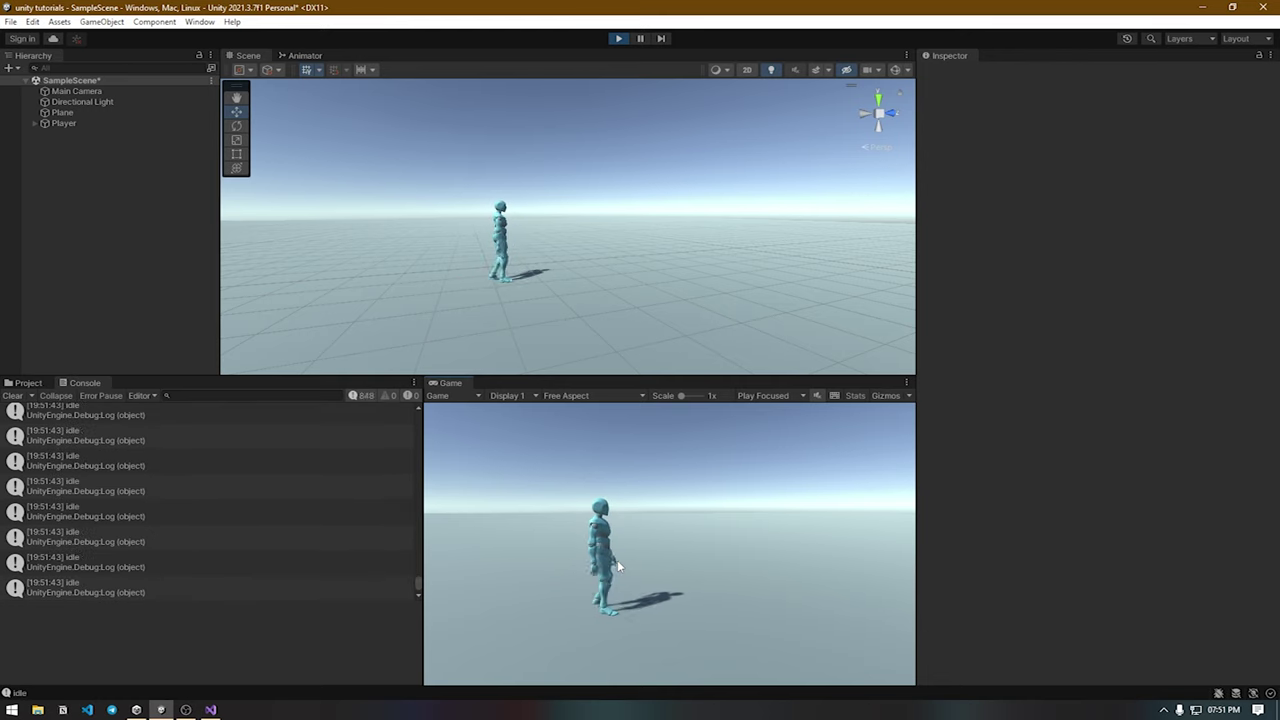
key("shift")
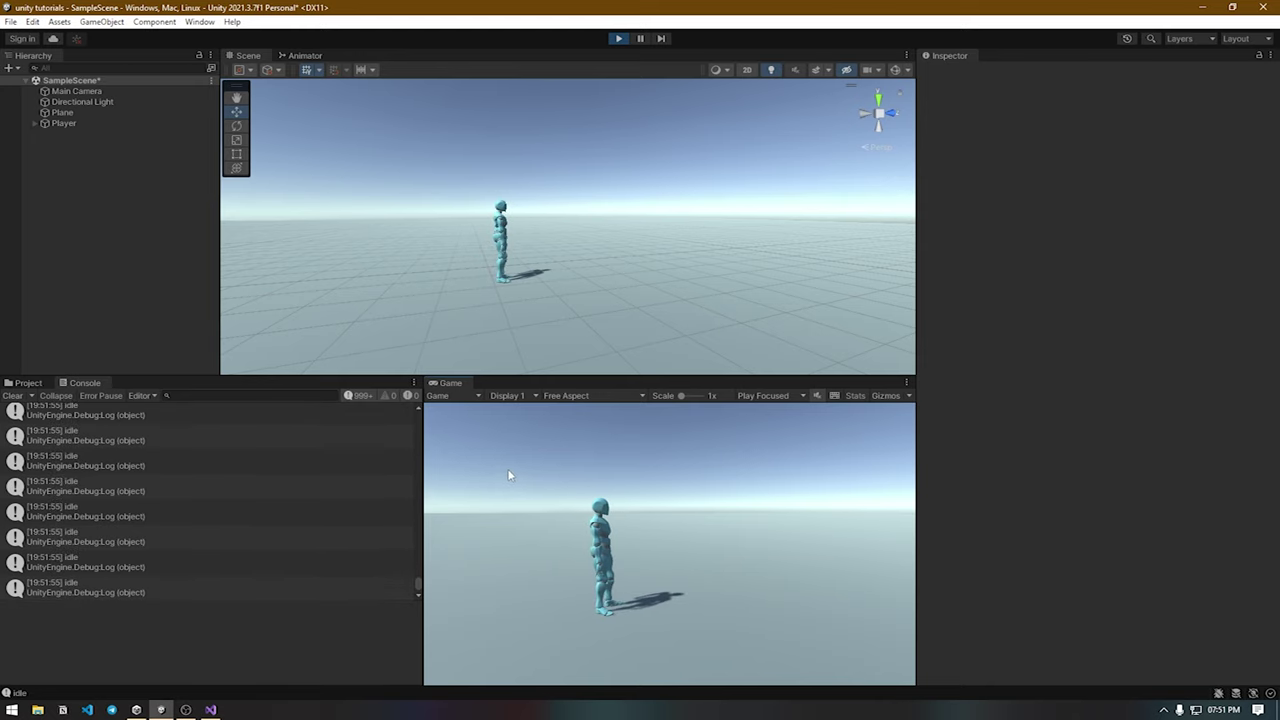
key("w")
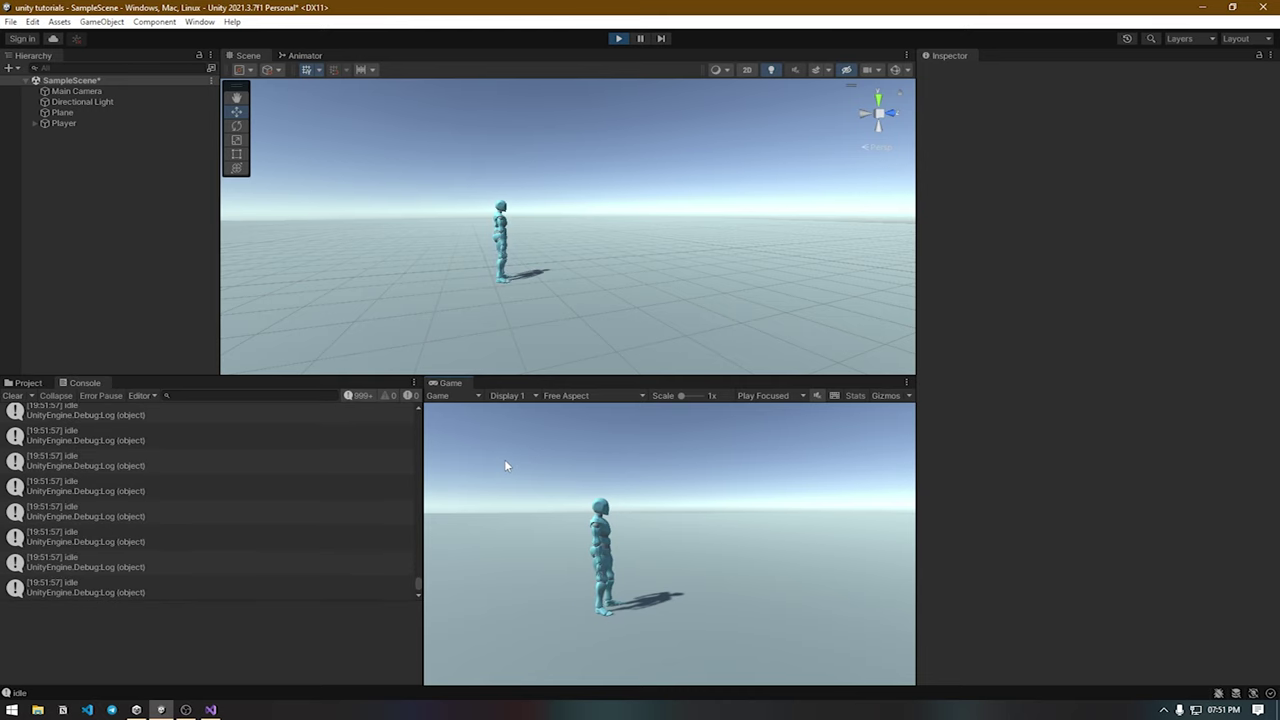